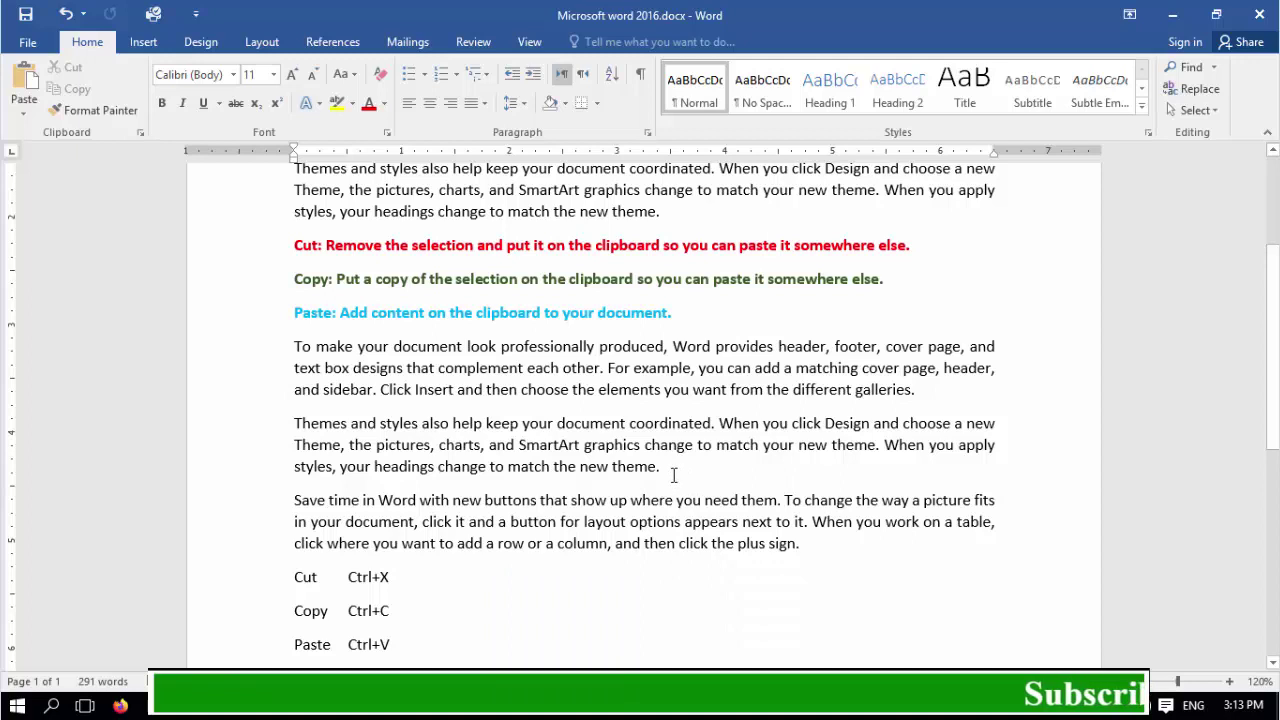
Paste the cut Video paragraph with source formatting on a new line above the Save time paragraph, and undo the move.
key(Return)
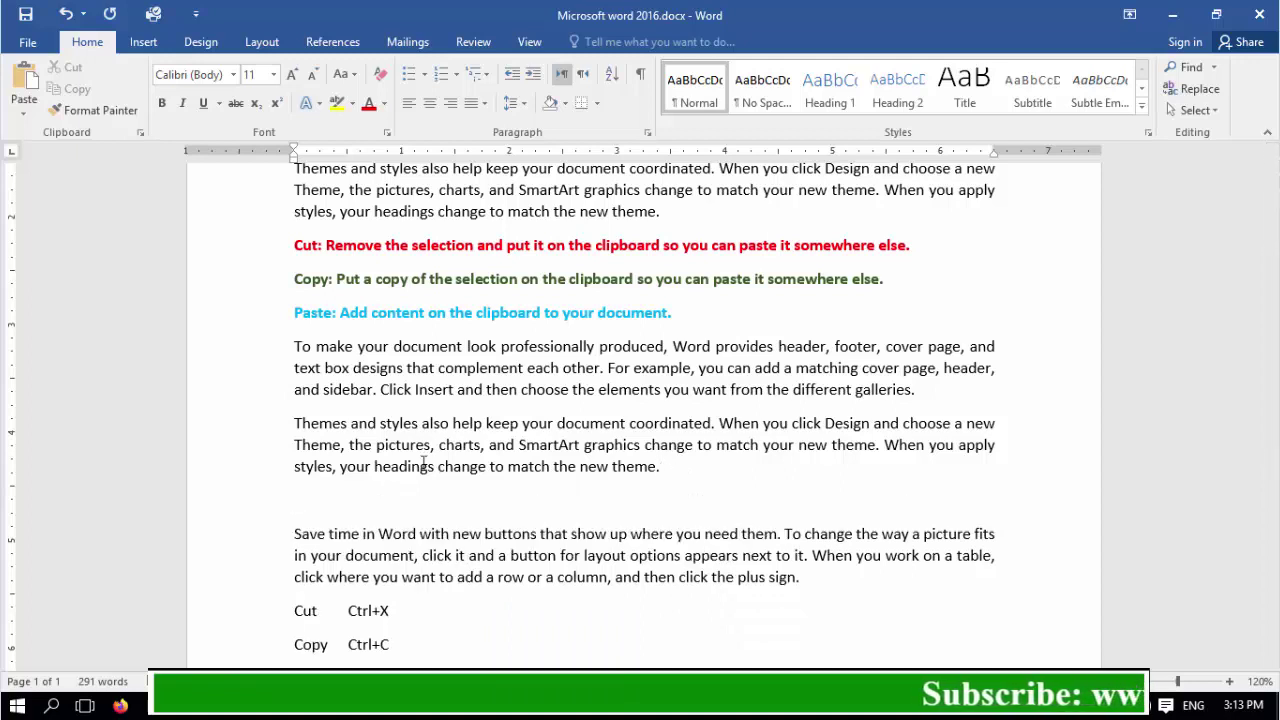
right_click(352, 503)
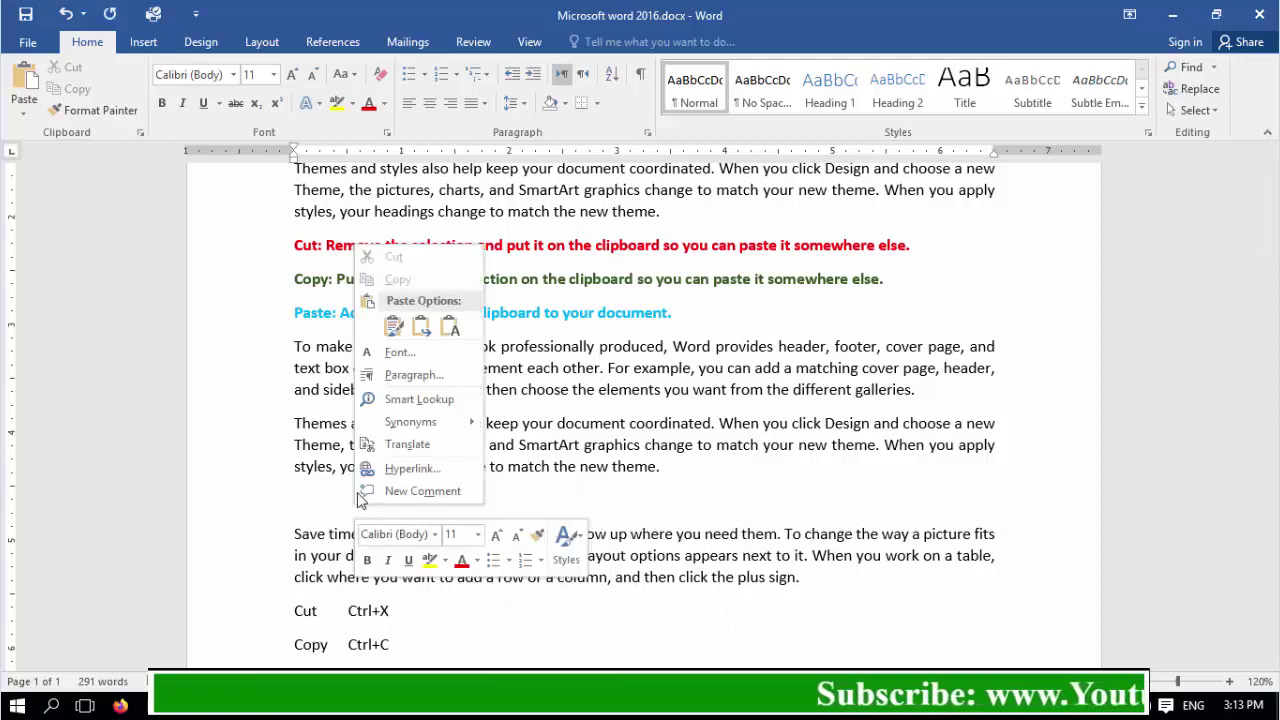
click(393, 328)
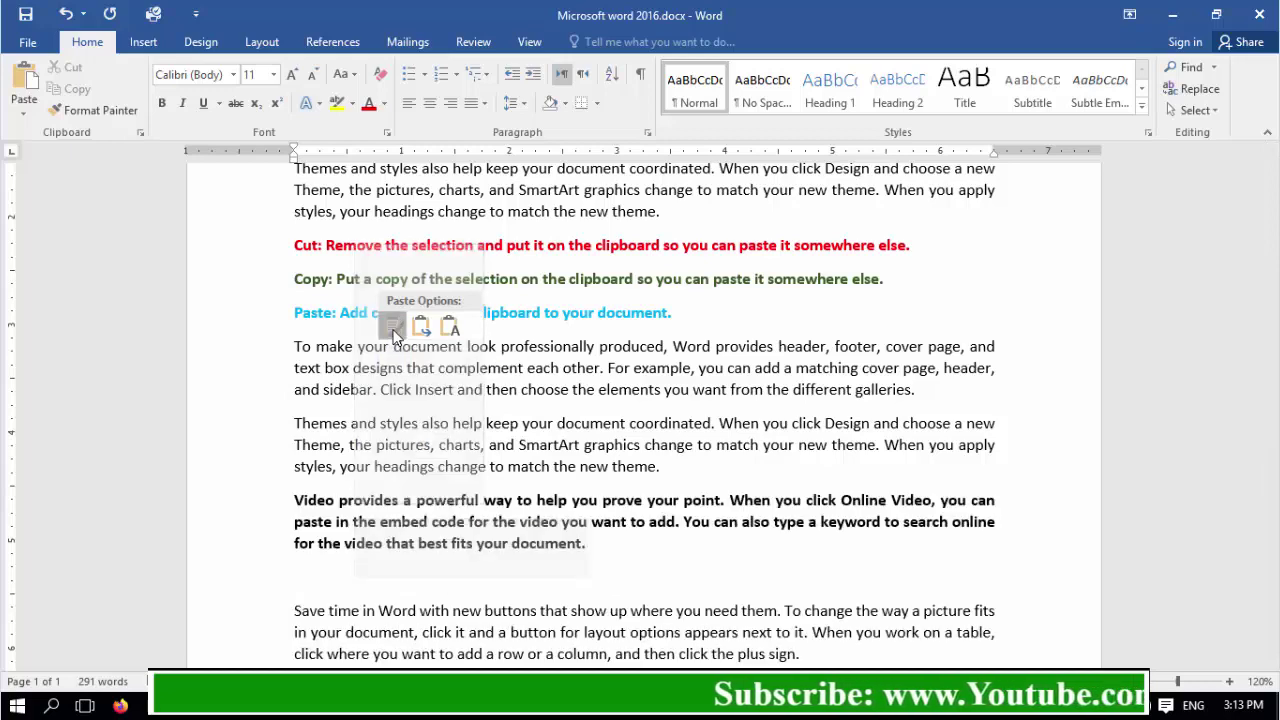
key(ctrl+z)
key(ctrl+z)
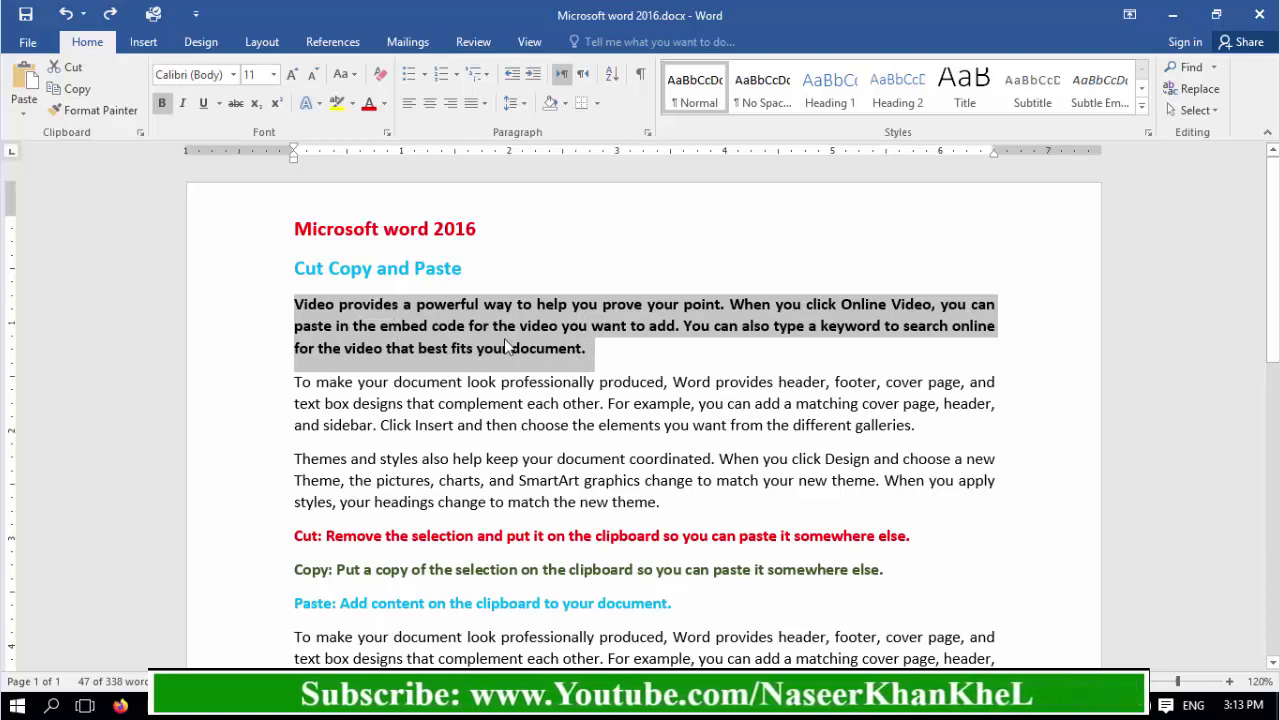
Cut the bold Video paragraph under the Cut Copy and Paste heading and paste it on a new line above the Save time paragraph.
key(ctrl+x)
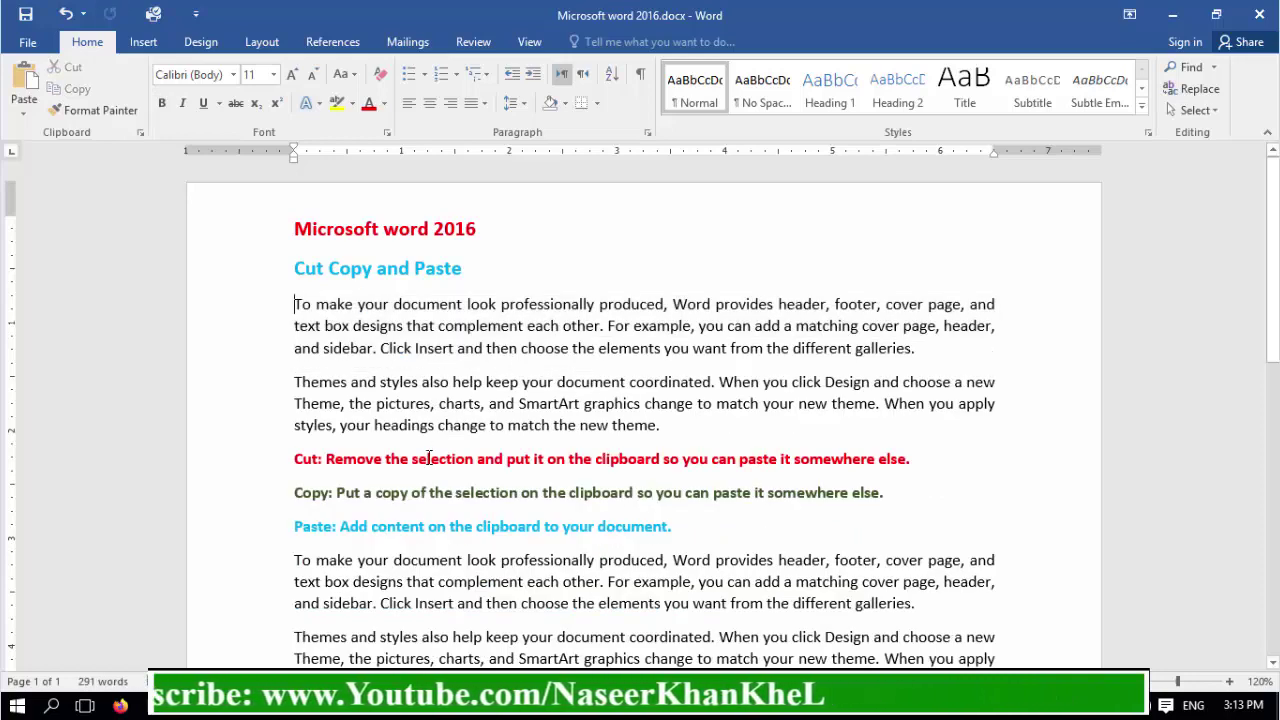
scroll(428, 458, down, 5)
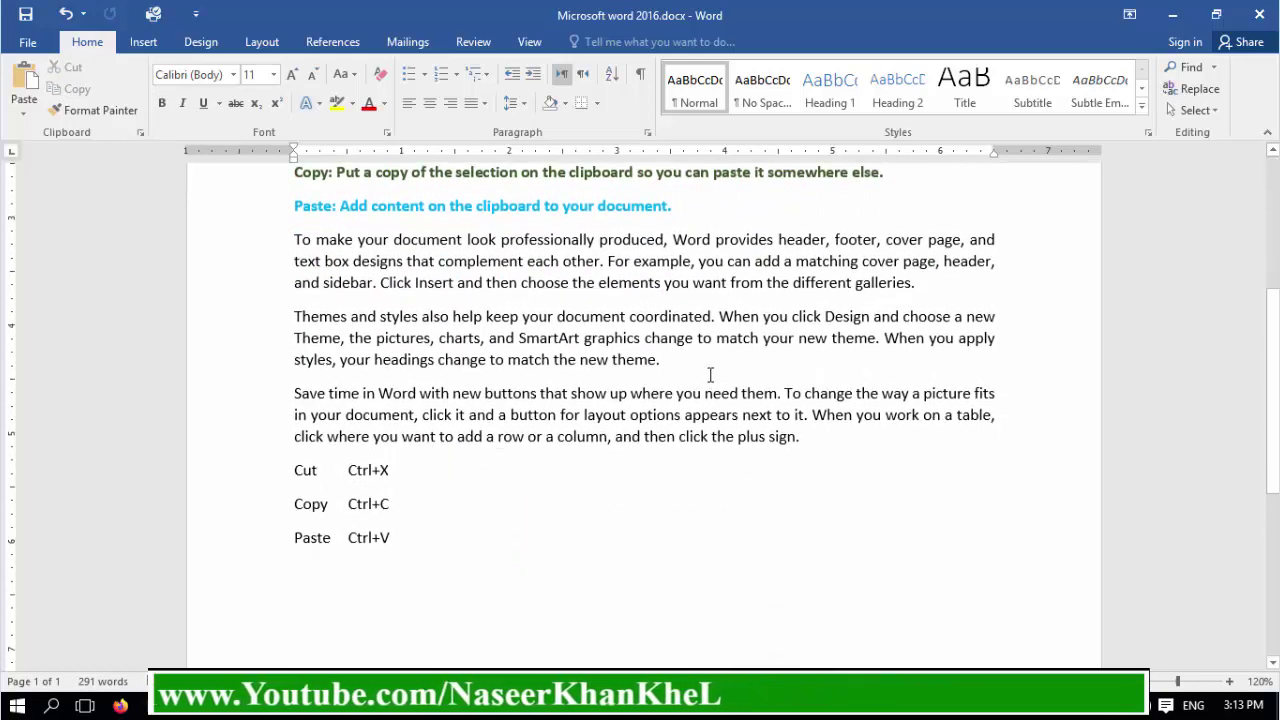
key(Return)
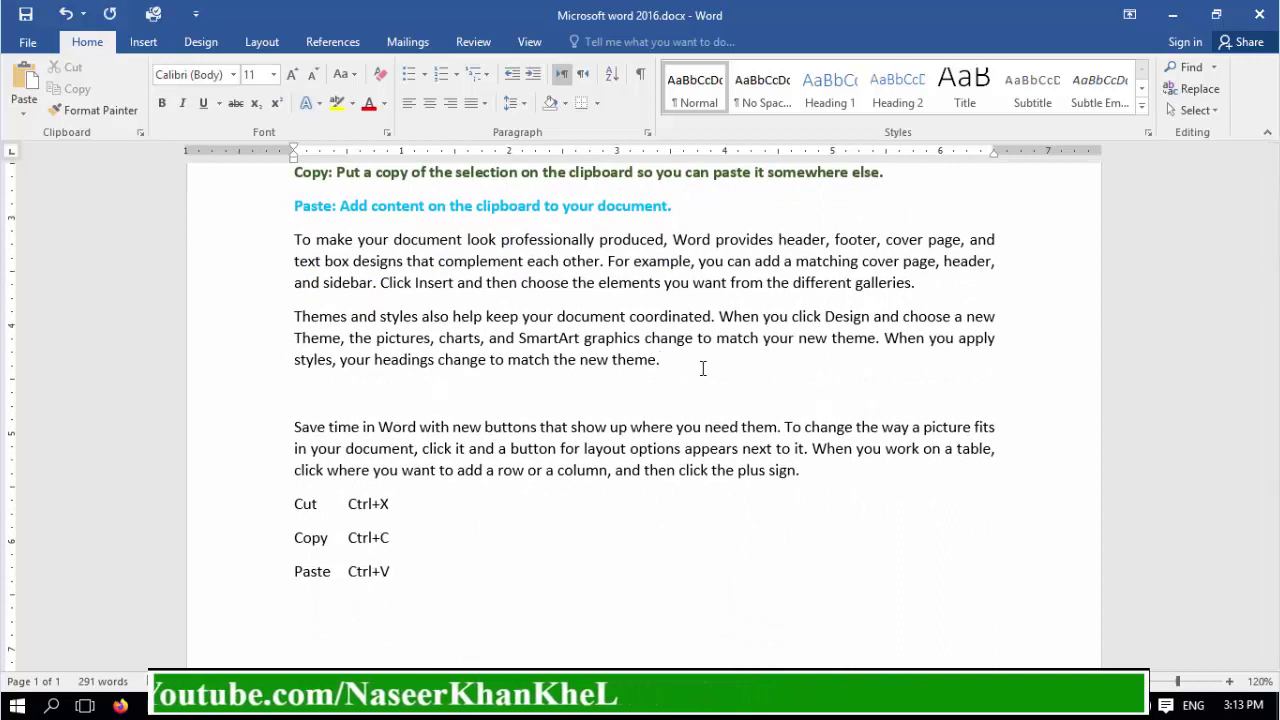
key(ctrl+v)
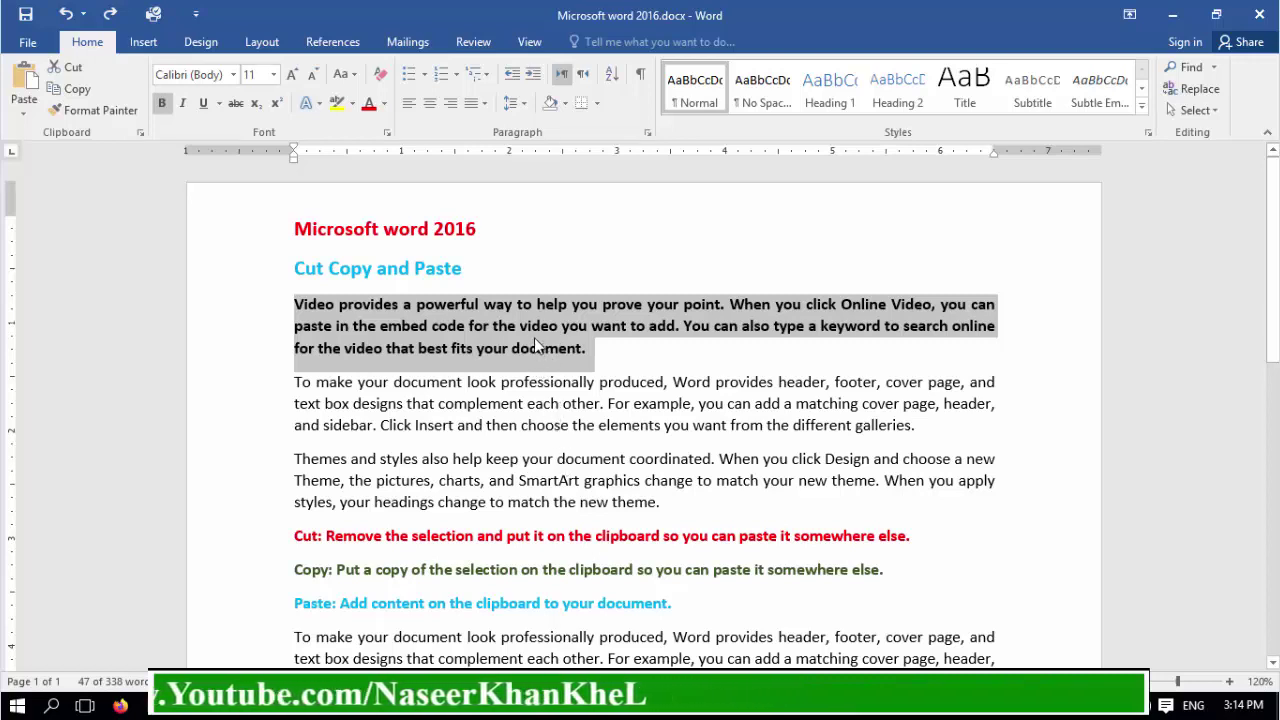
Move the selected Video paragraph directly to the empty line below the Paste Ctrl+V entry, and undo the move.
drag(540, 342, 307, 571)
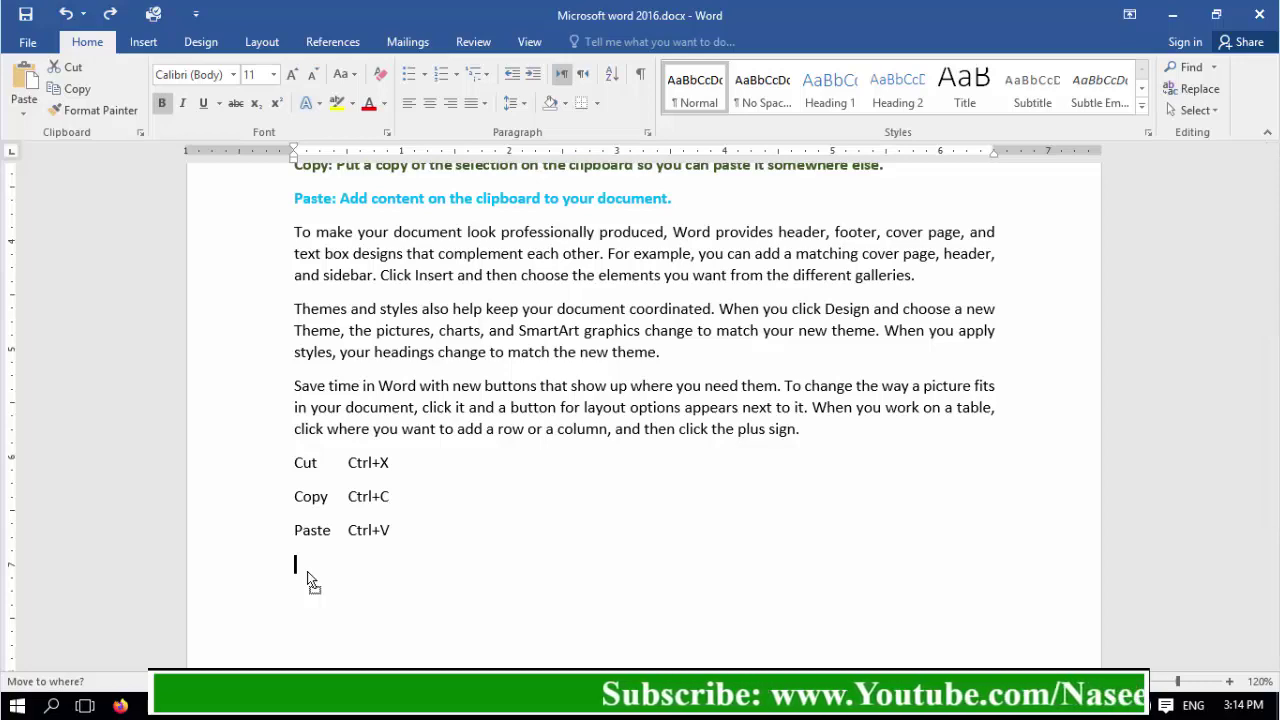
drag(307, 571, 306, 586)
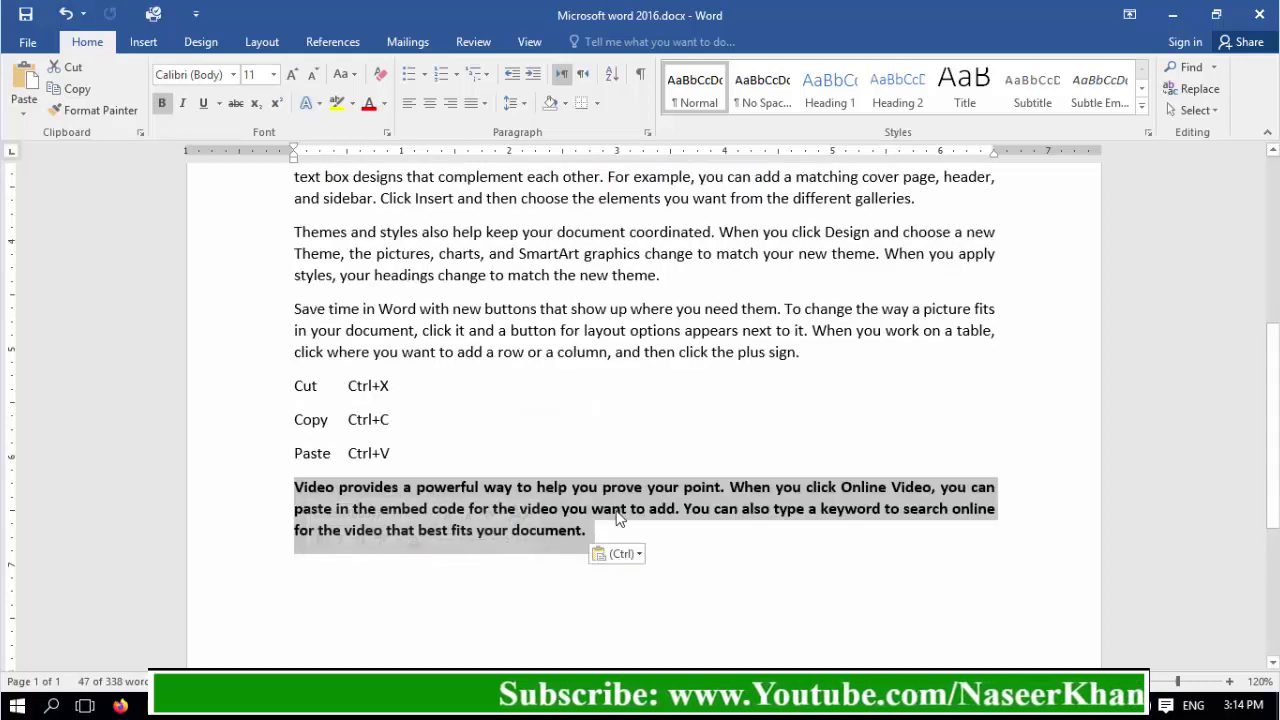
scroll(622, 512, up, 7)
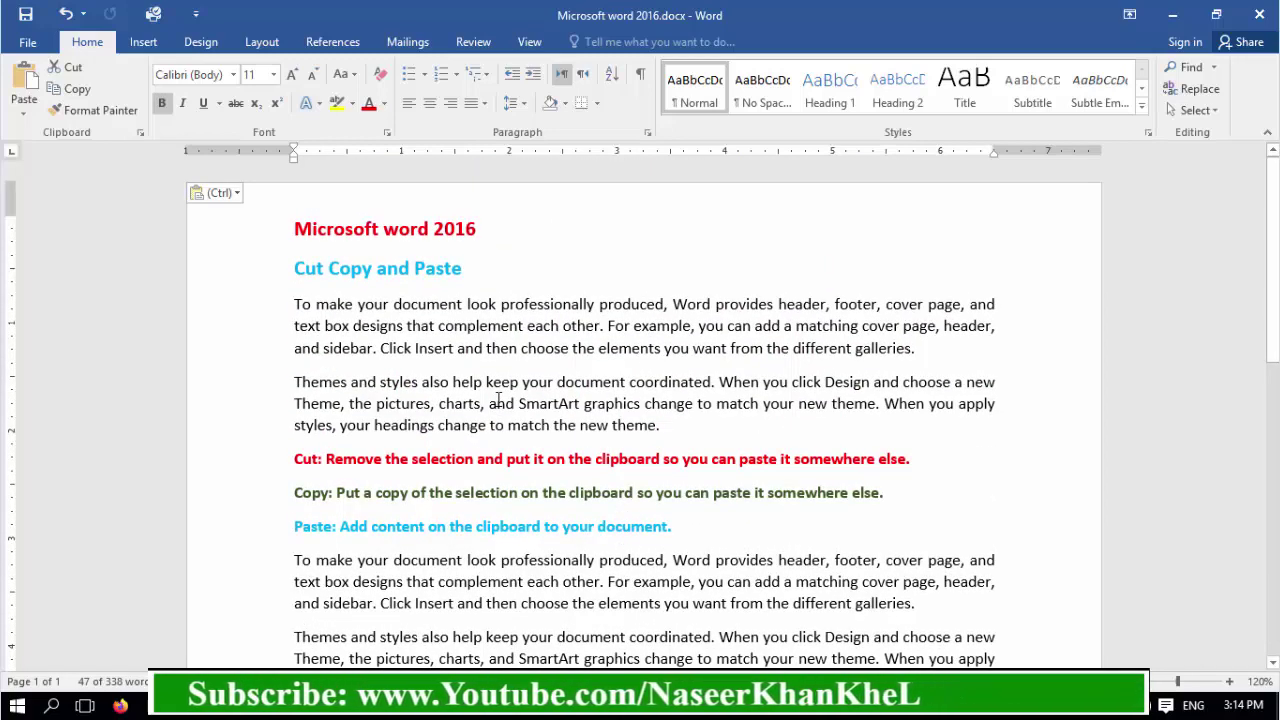
key(ctrl+z)
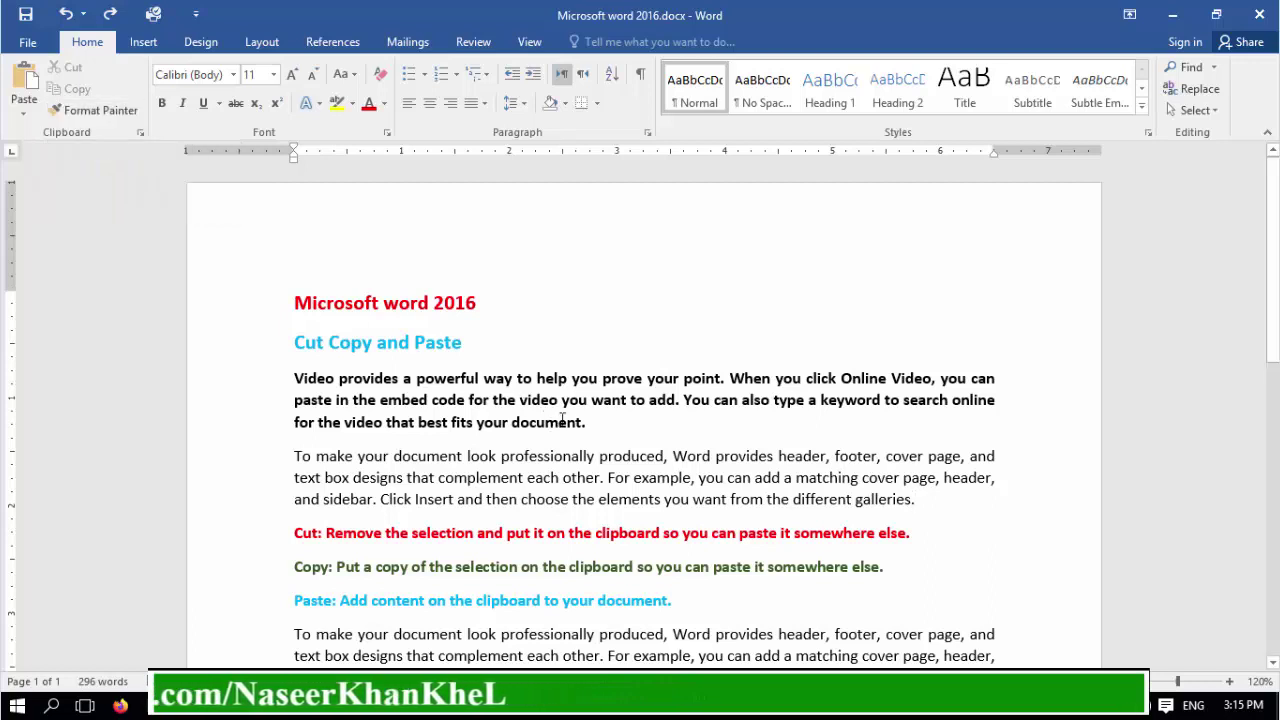
Copy the bold Video paragraph under the heading and paste it on a new line between the Themes and Save time paragraphs.
drag(592, 422, 299, 385)
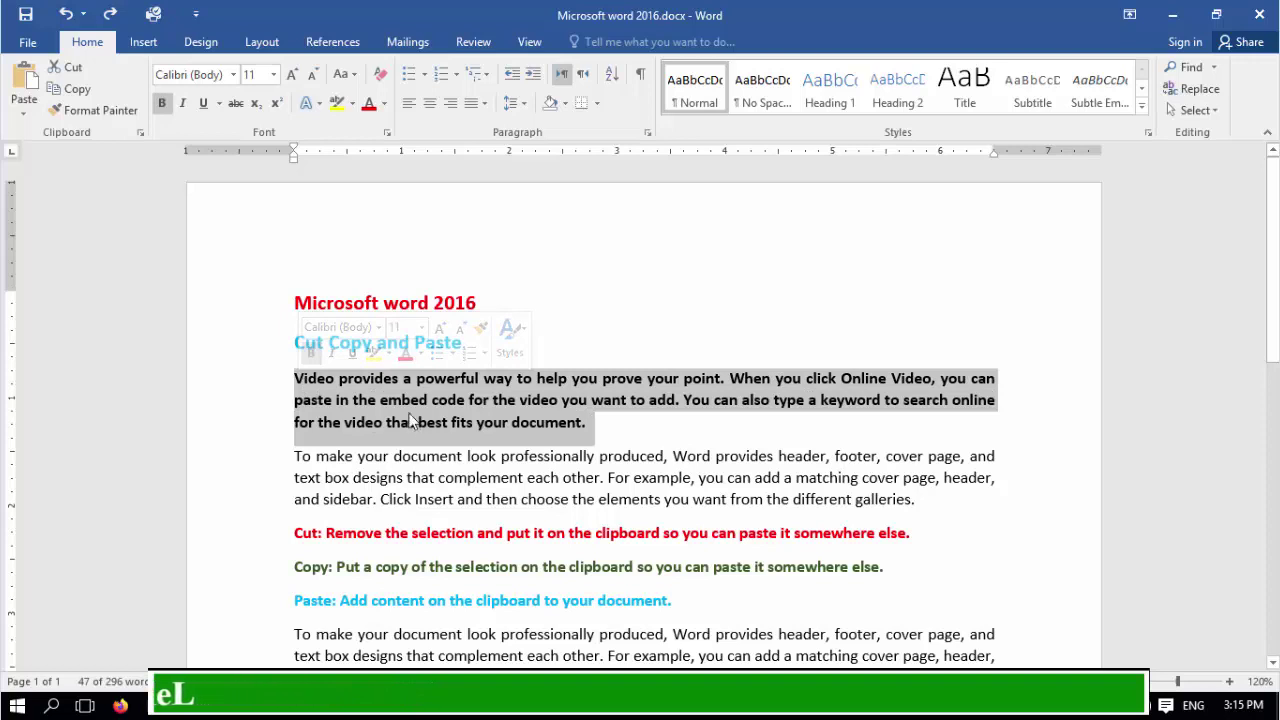
click(87, 94)
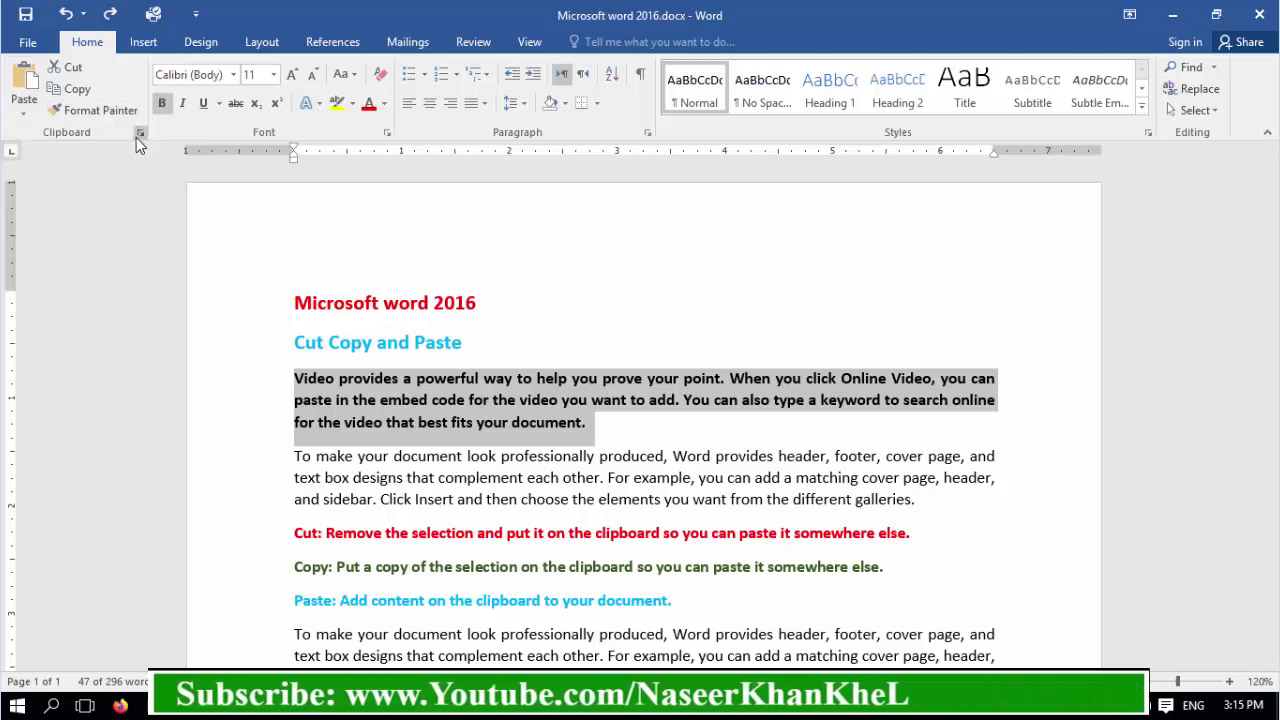
scroll(550, 485, down, 2)
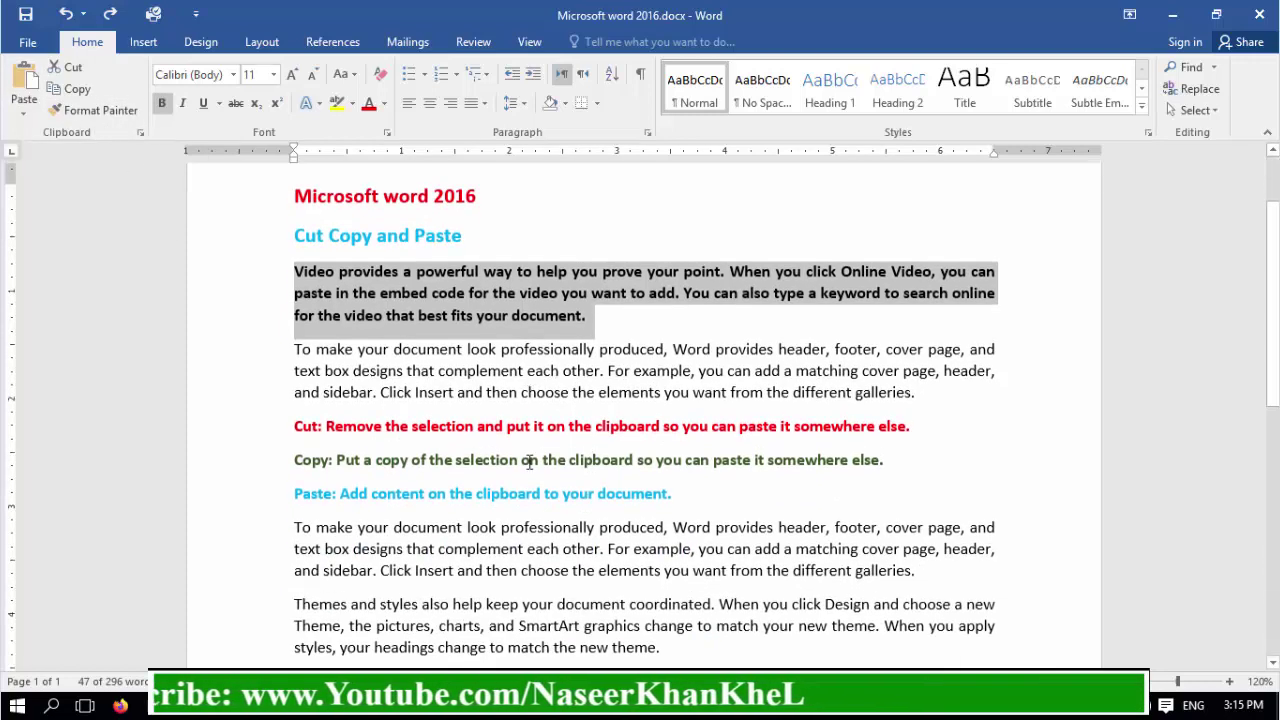
scroll(442, 495, down, 2)
scroll(442, 495, down, 2)
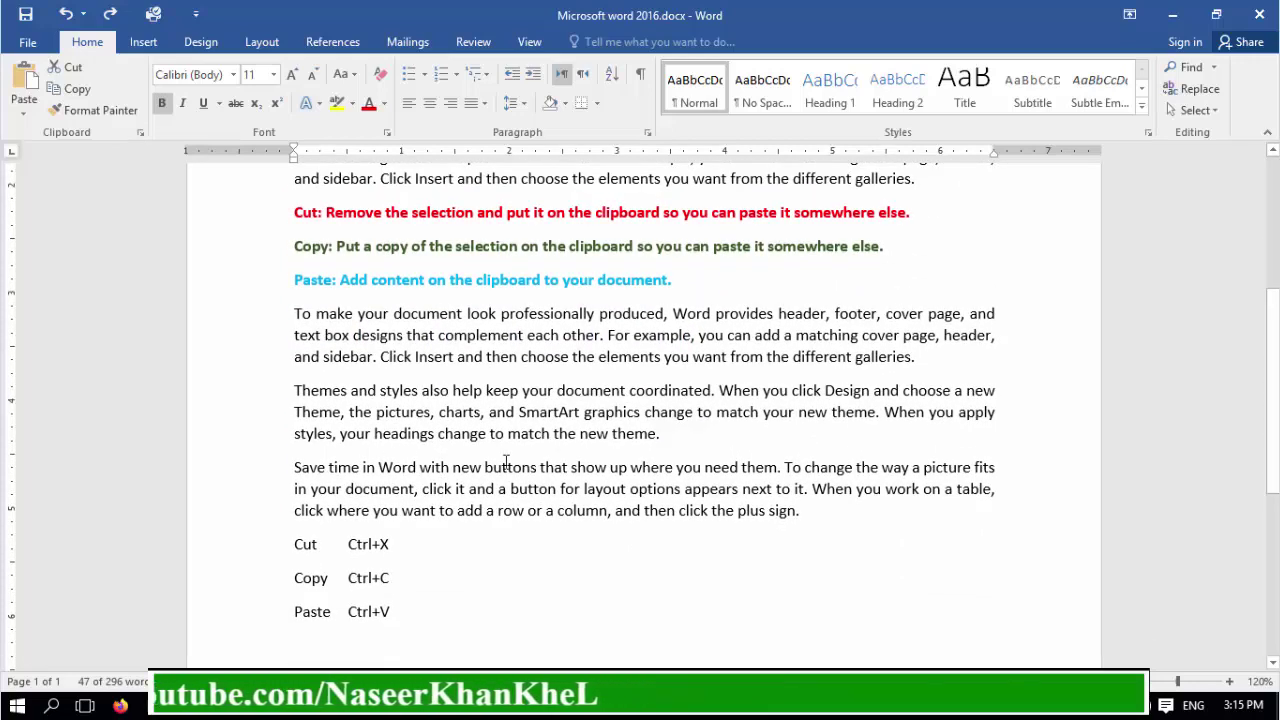
click(677, 438)
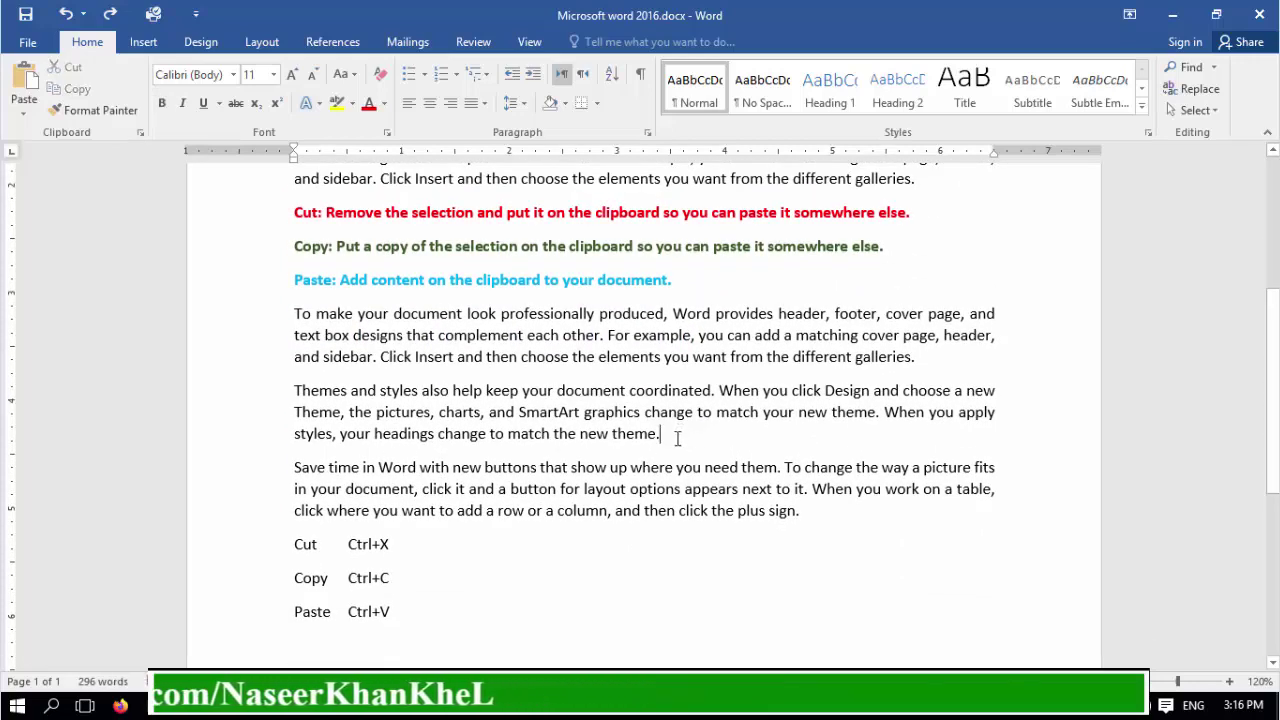
key(Return)
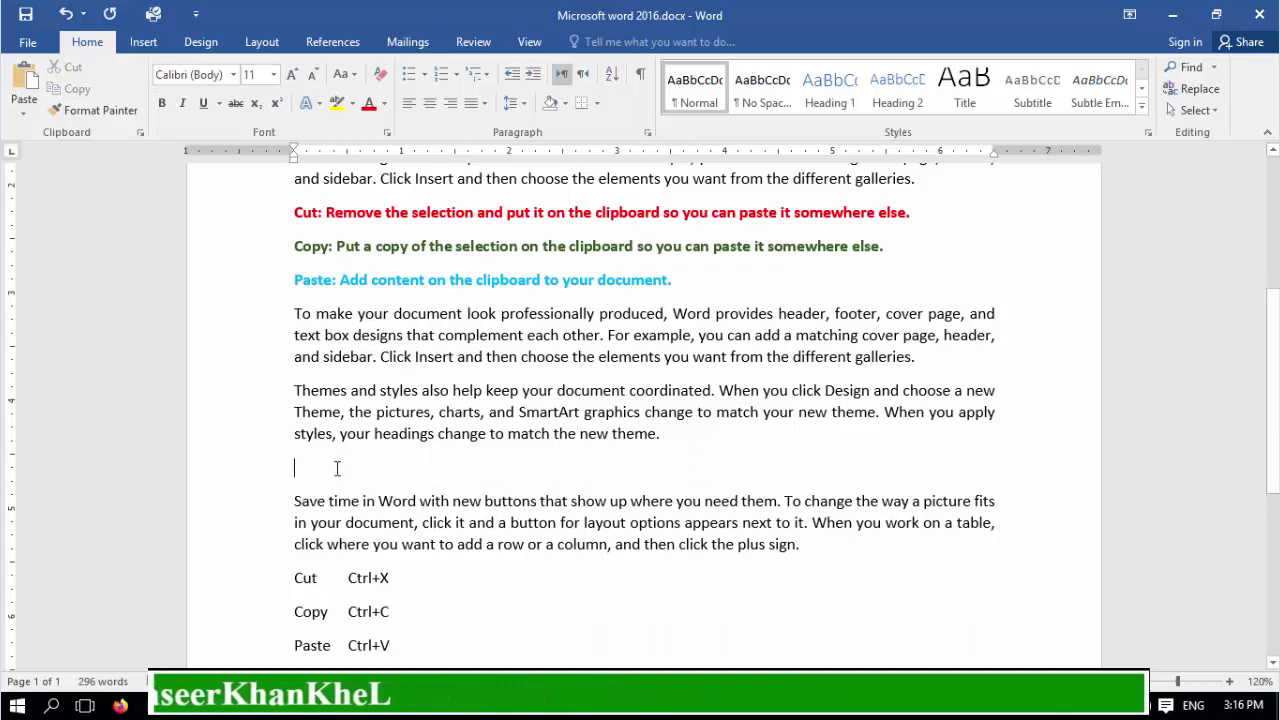
click(24, 85)
Copy the original Video paragraph again and paste it with Keep Source Formatting on the empty line below its first copy.
scroll(594, 425, up, 5)
drag(594, 425, 296, 378)
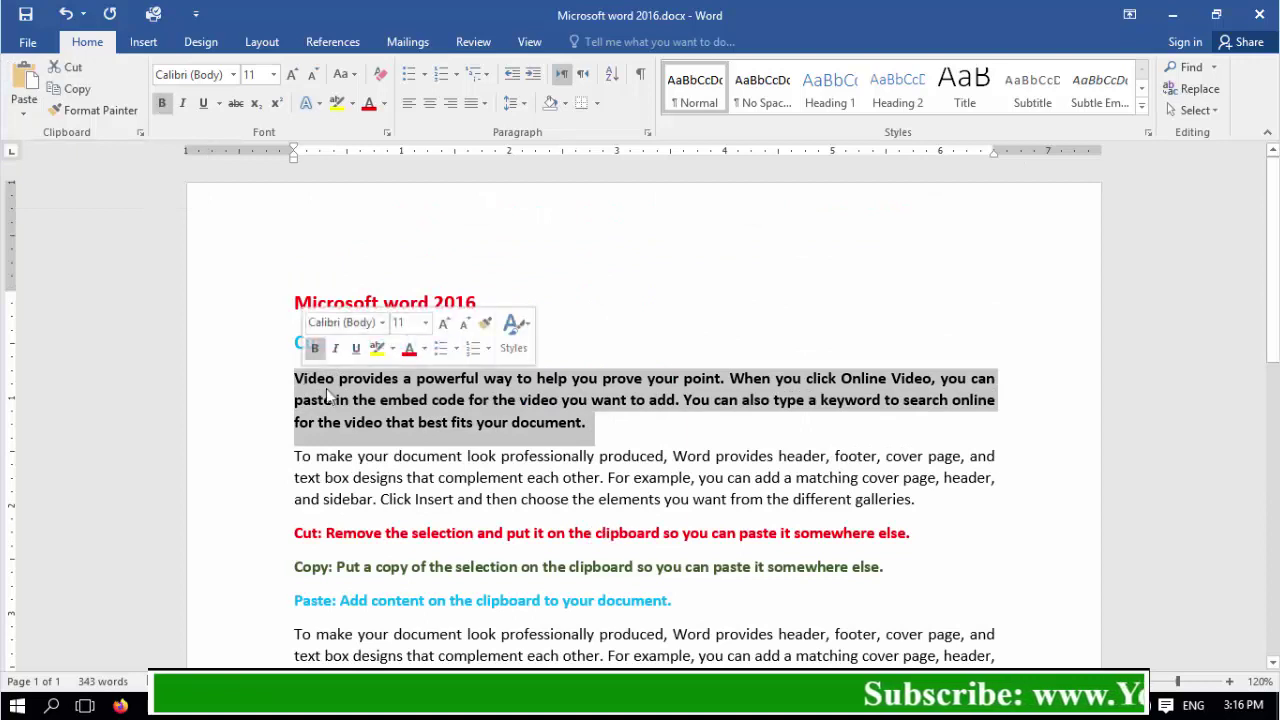
right_click(447, 412)
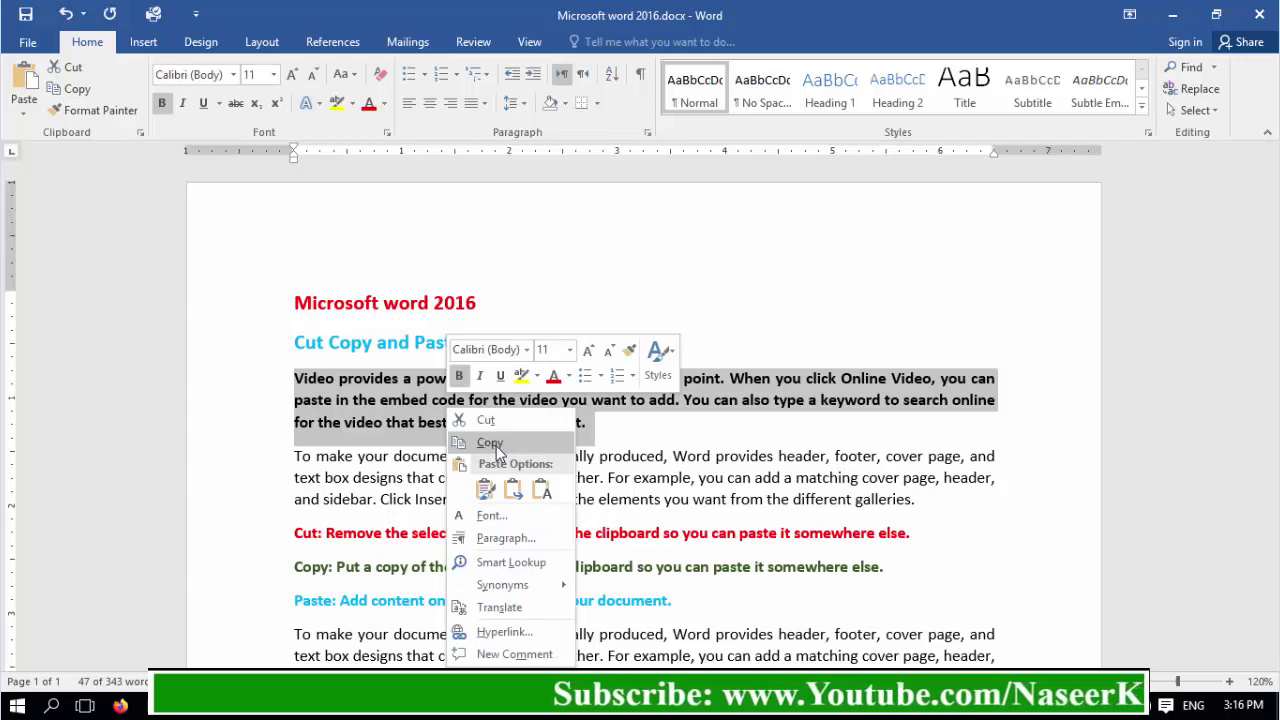
click(485, 442)
scroll(499, 470, down, 6)
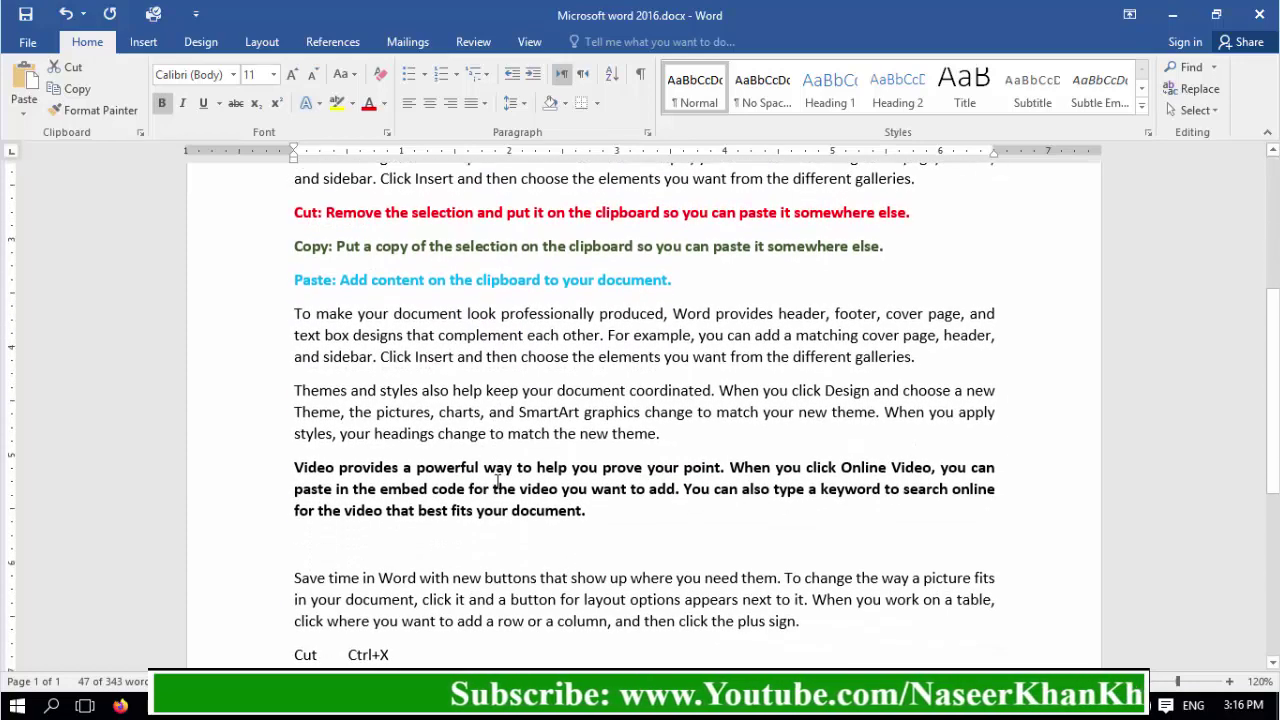
click(346, 440)
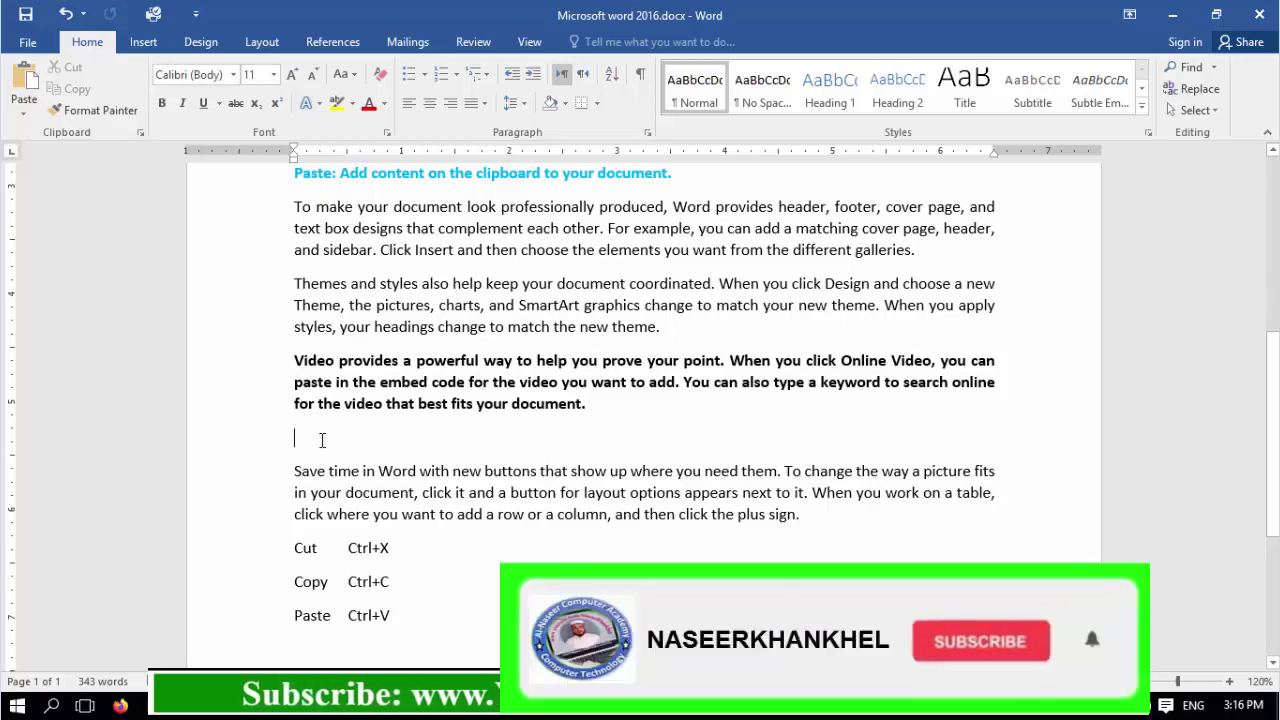
right_click(322, 443)
click(360, 263)
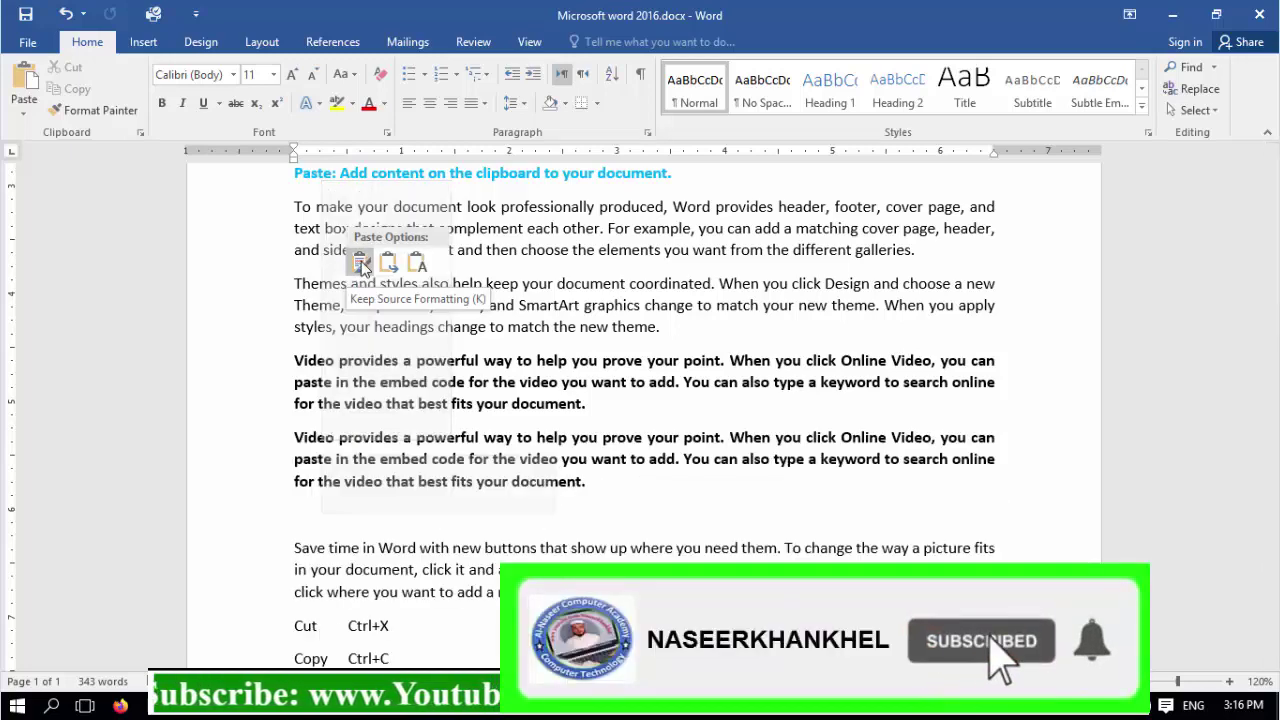
Copy the original Video paragraph once more and paste a third copy on the empty line above the Save time paragraph.
scroll(438, 535, up, 2)
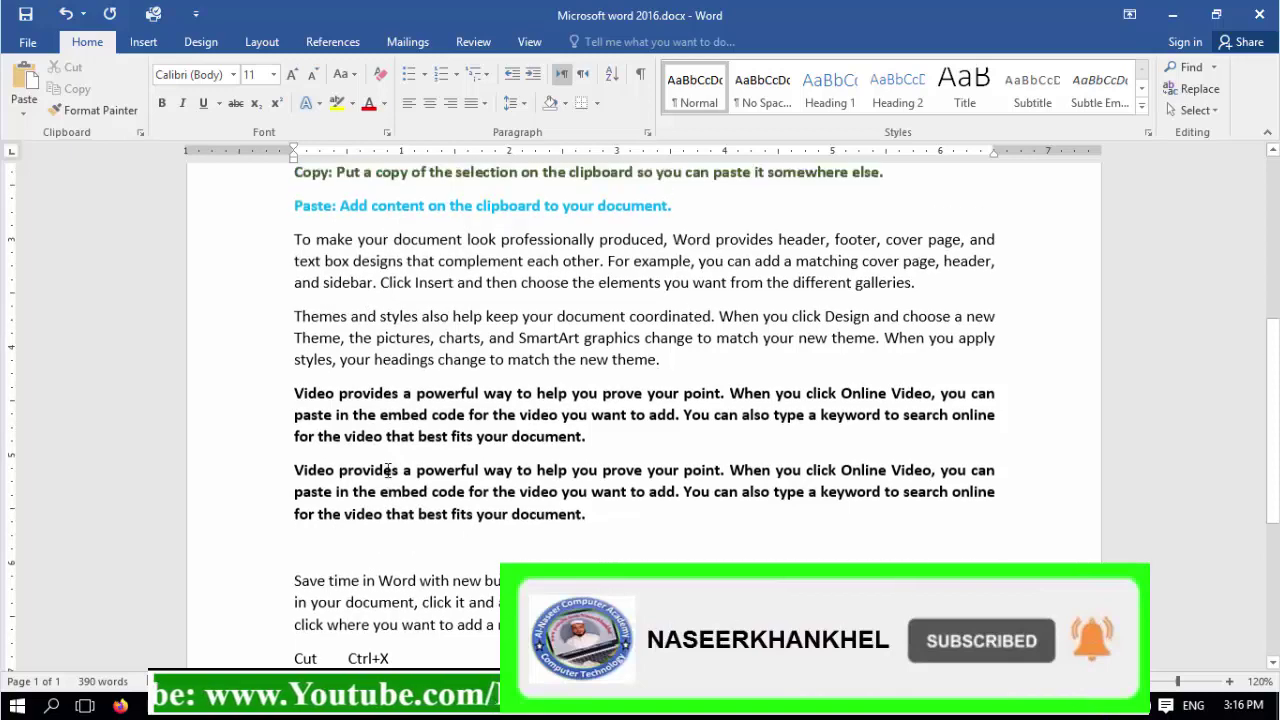
scroll(438, 535, up, 6)
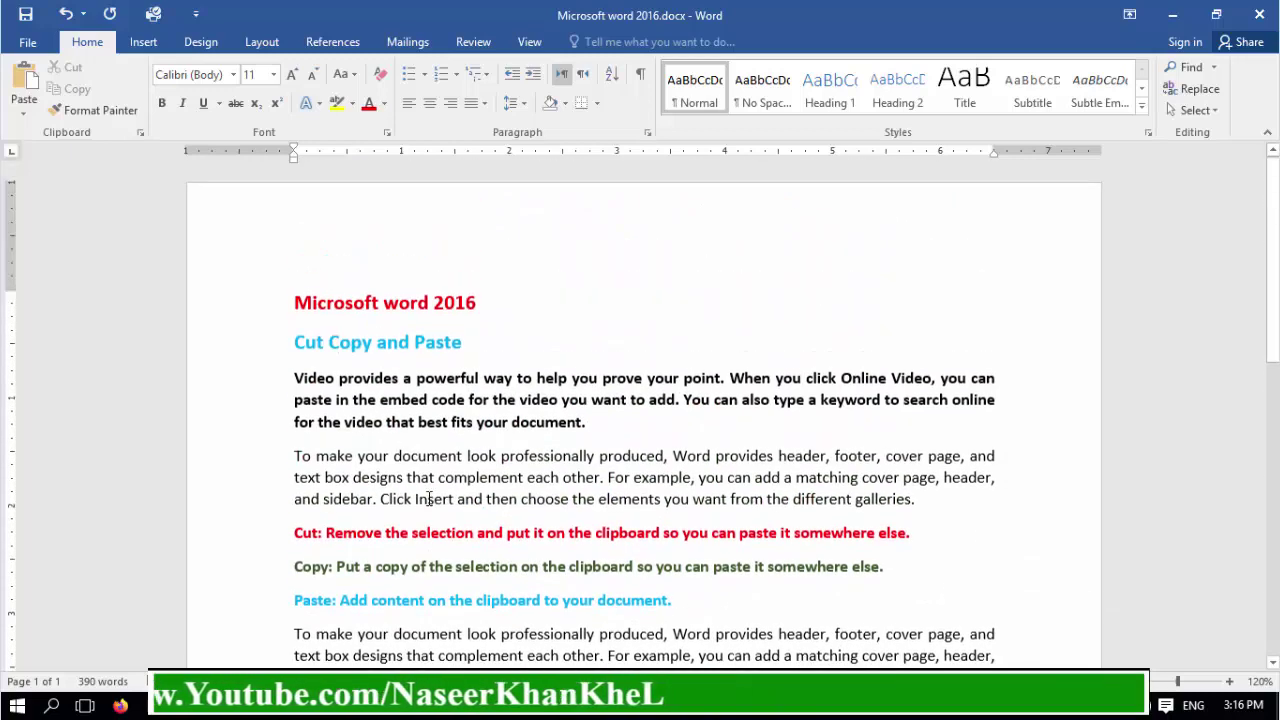
drag(588, 424, 292, 378)
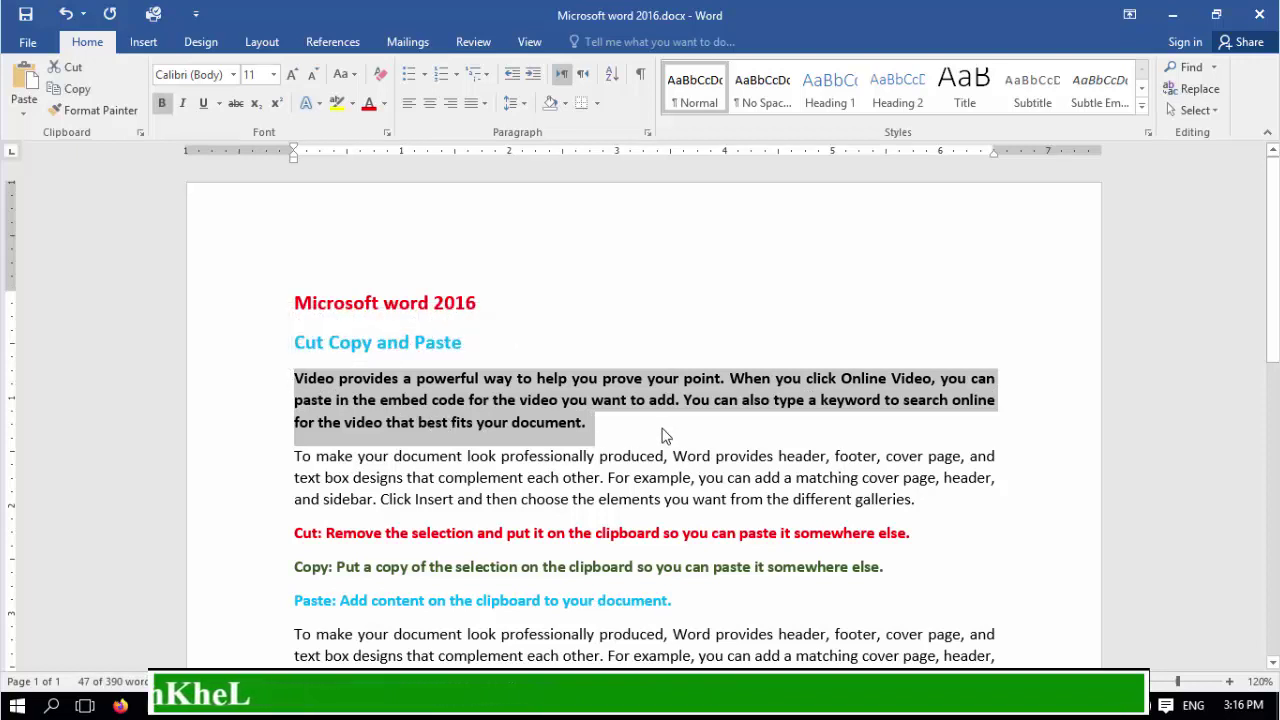
scroll(572, 545, down, 3)
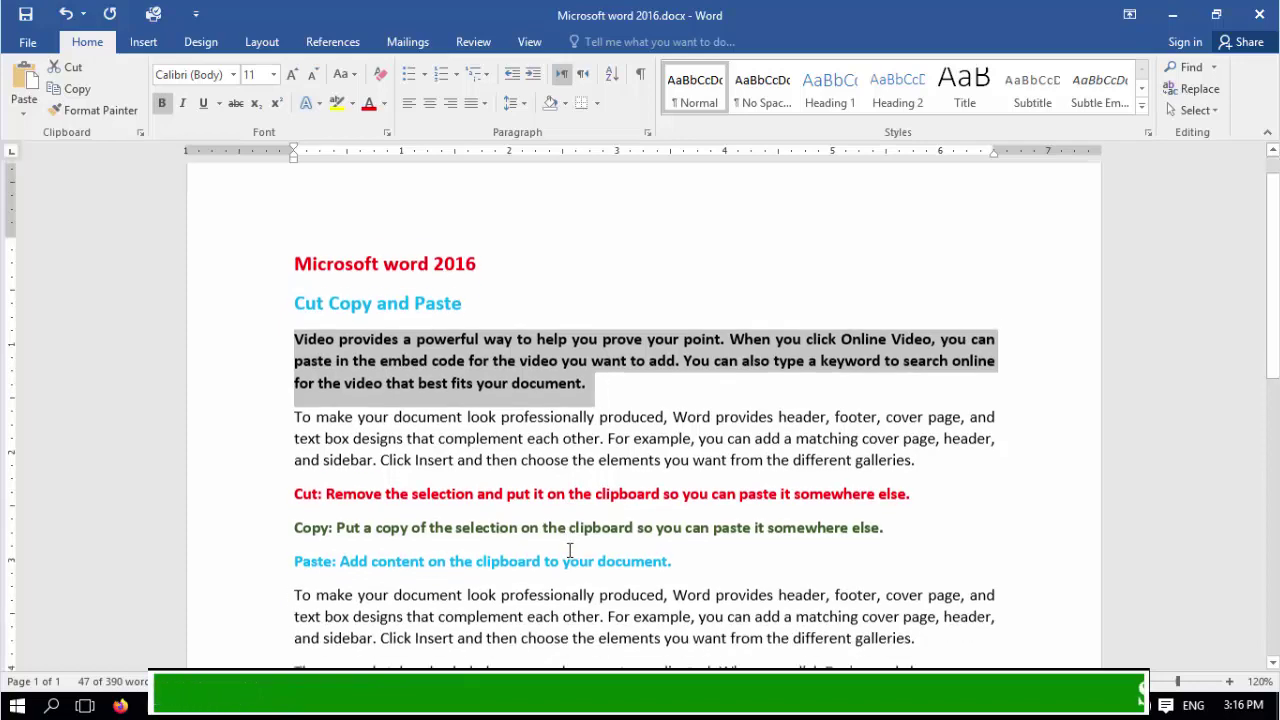
scroll(570, 550, down, 5)
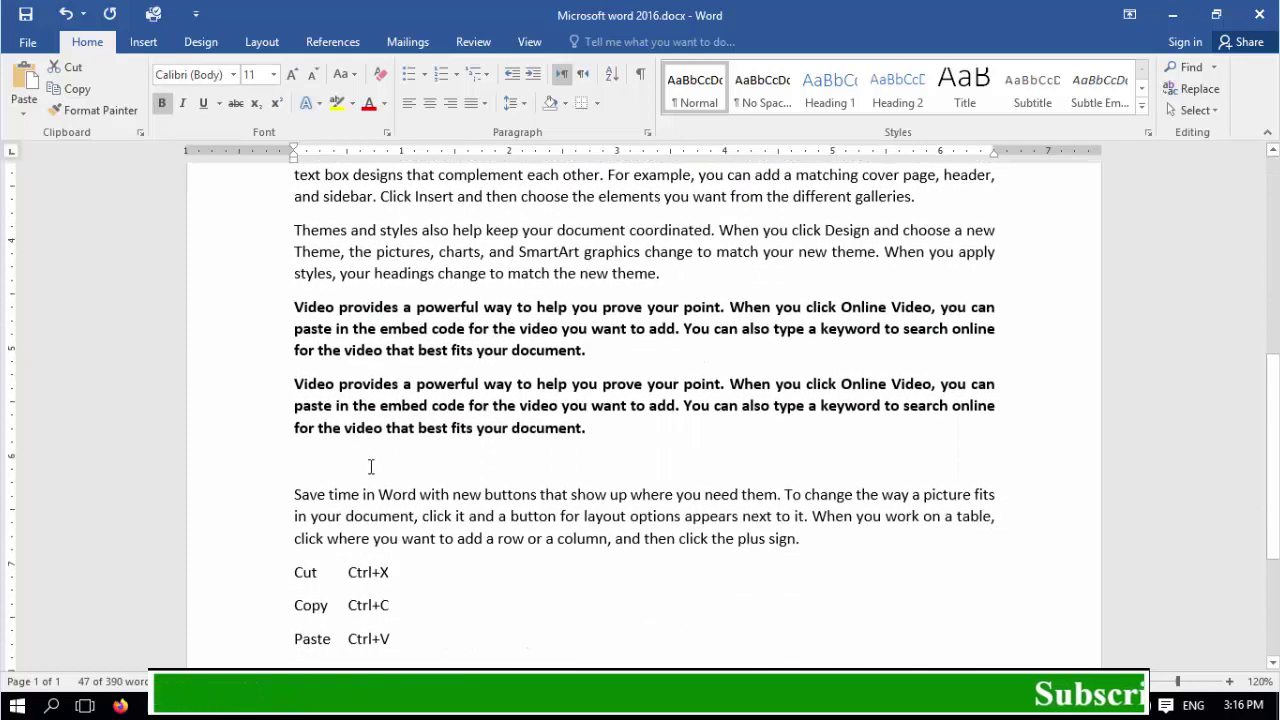
click(367, 465)
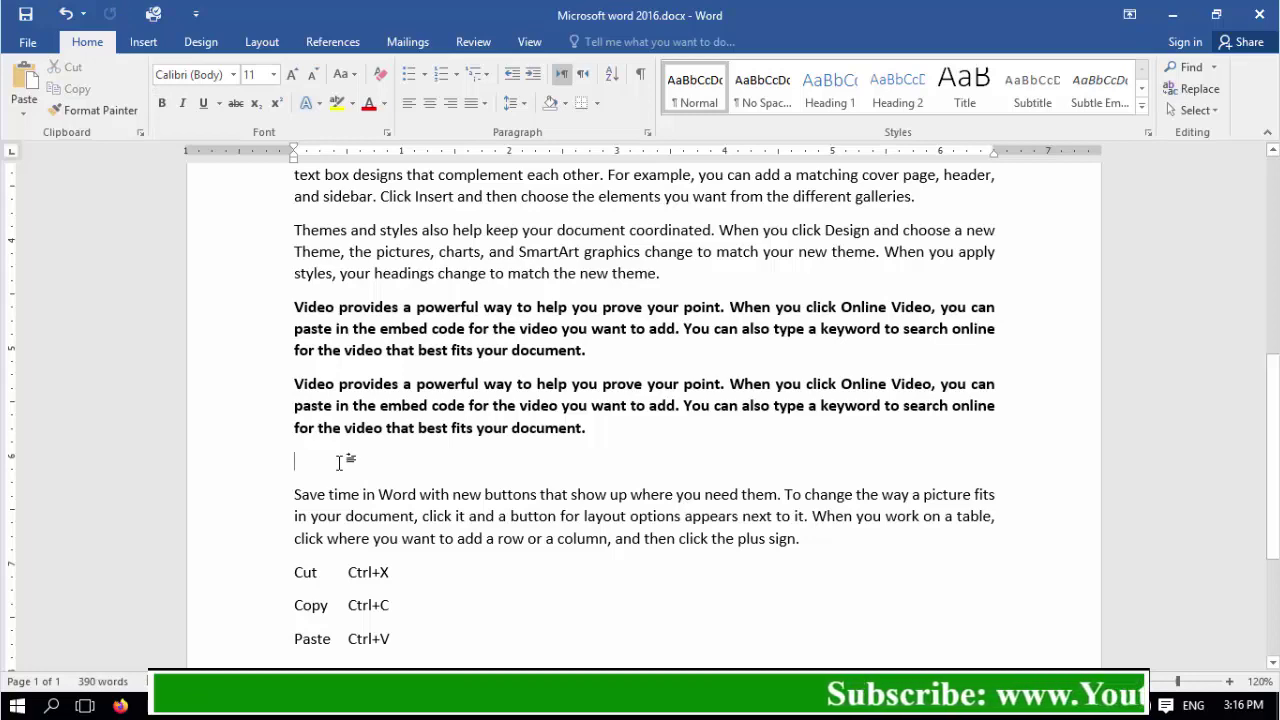
key(ctrl+v)
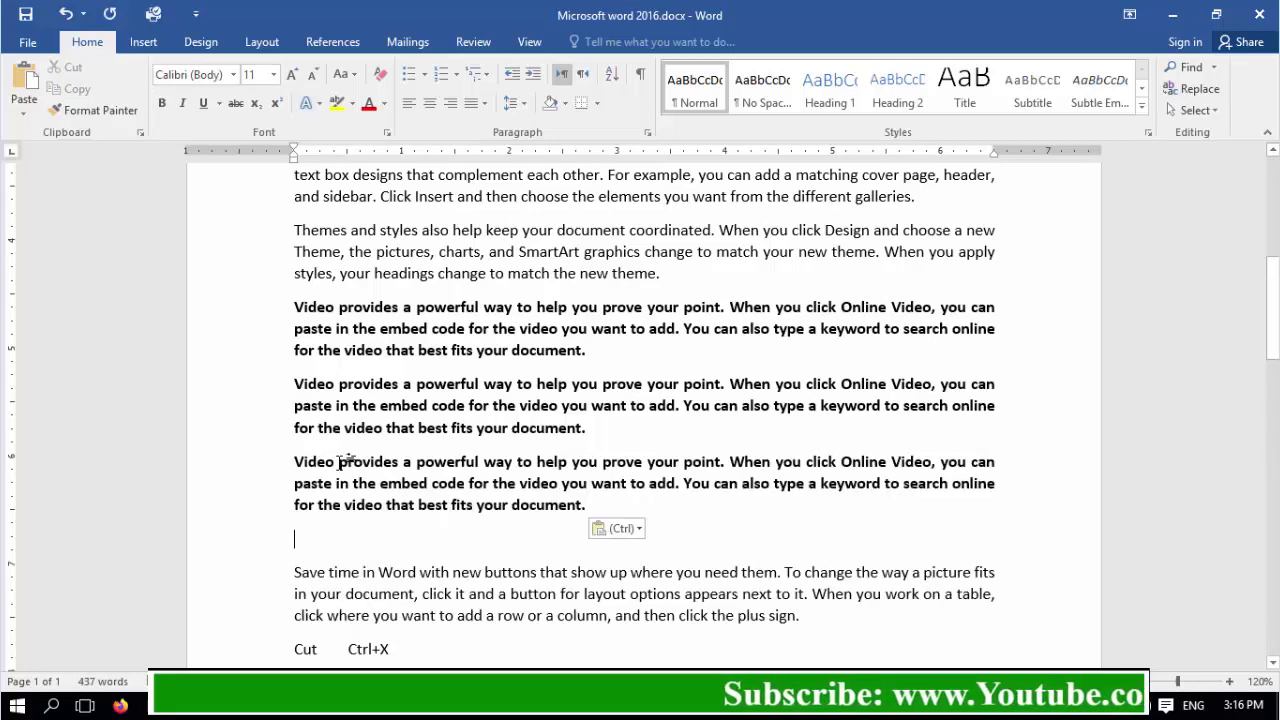
Duplicate the original Video paragraph without the clipboard, placing the new copy on the empty line below the third copy.
scroll(436, 492, up, 1)
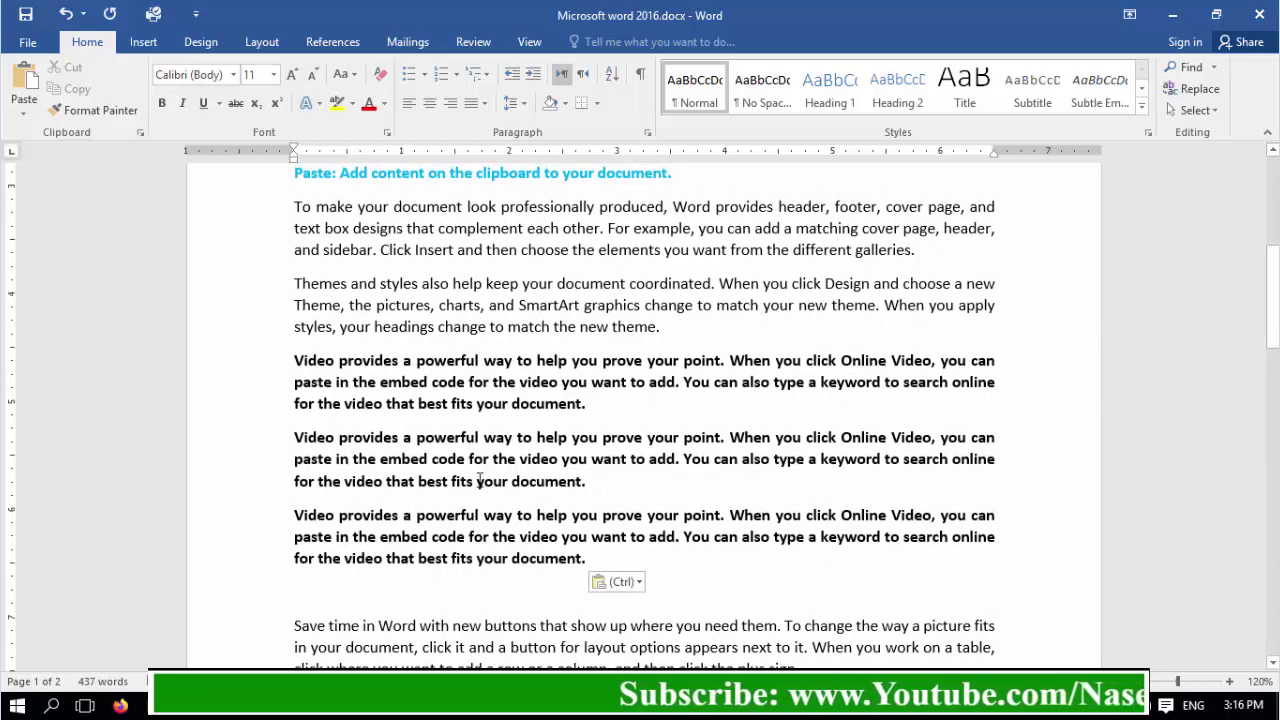
scroll(479, 481, up, 5)
scroll(479, 481, up, 2)
drag(590, 369, 303, 333)
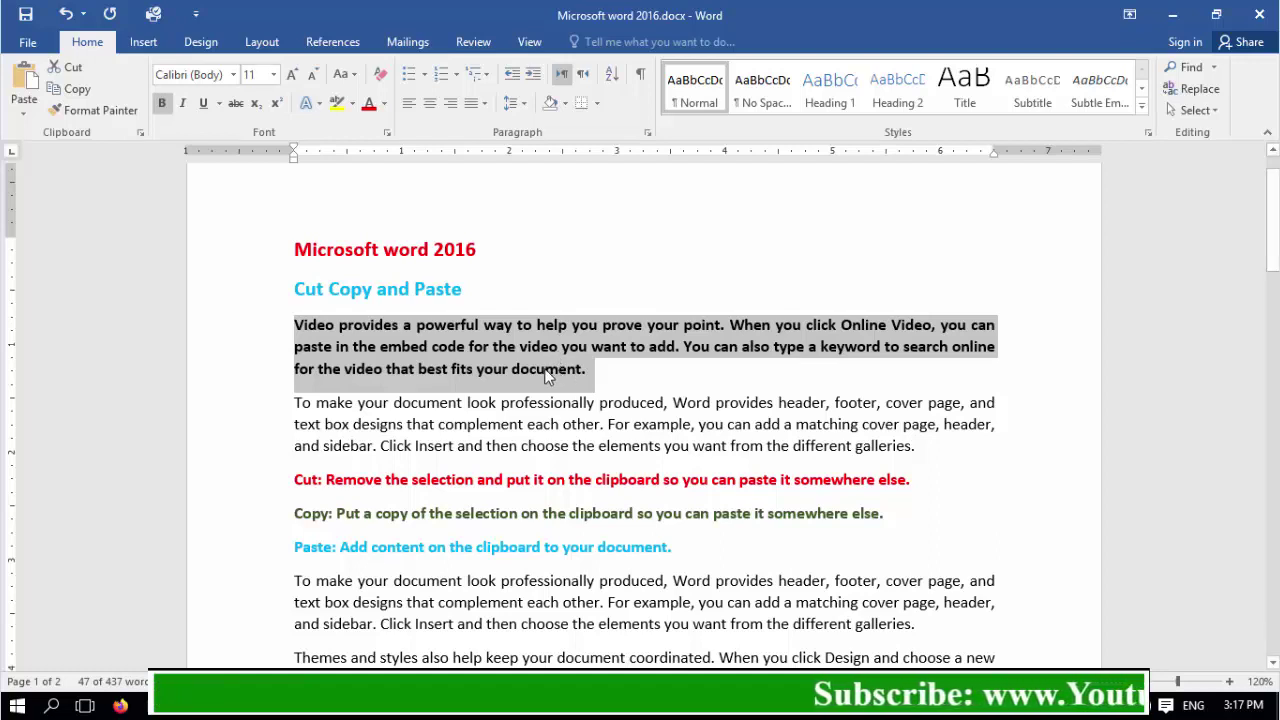
drag(547, 375, 549, 491)
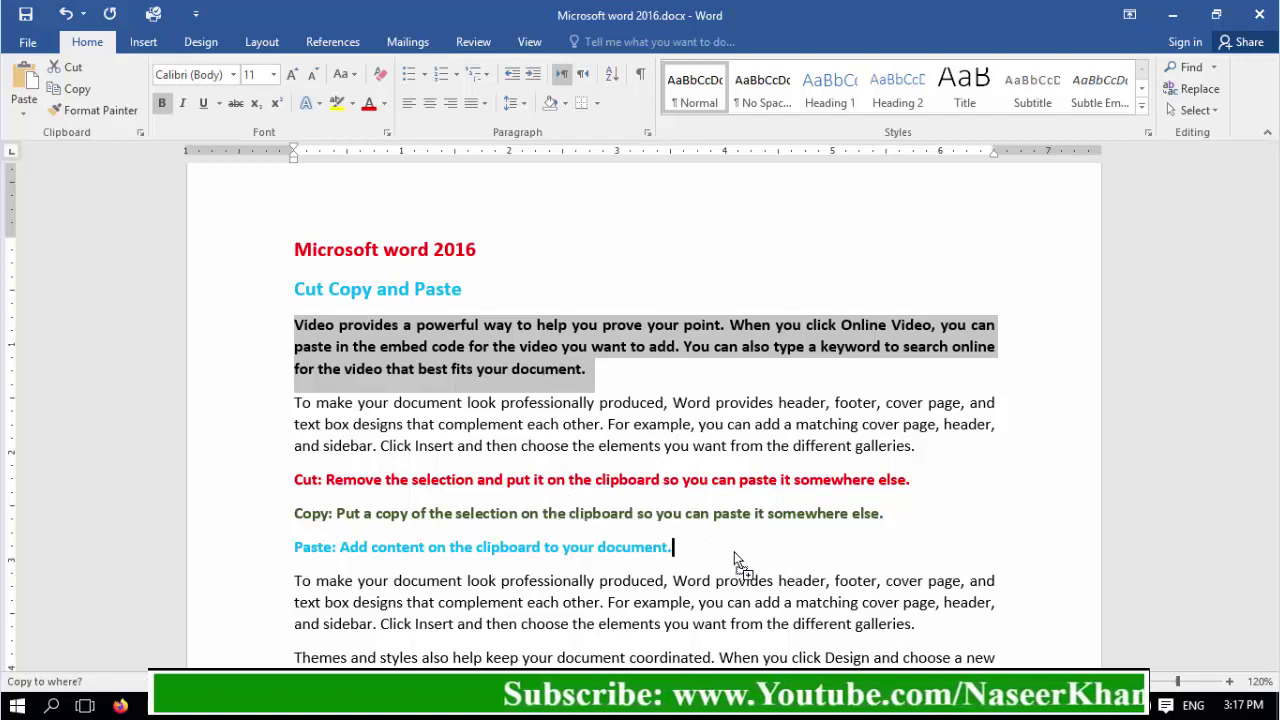
drag(735, 558, 443, 634)
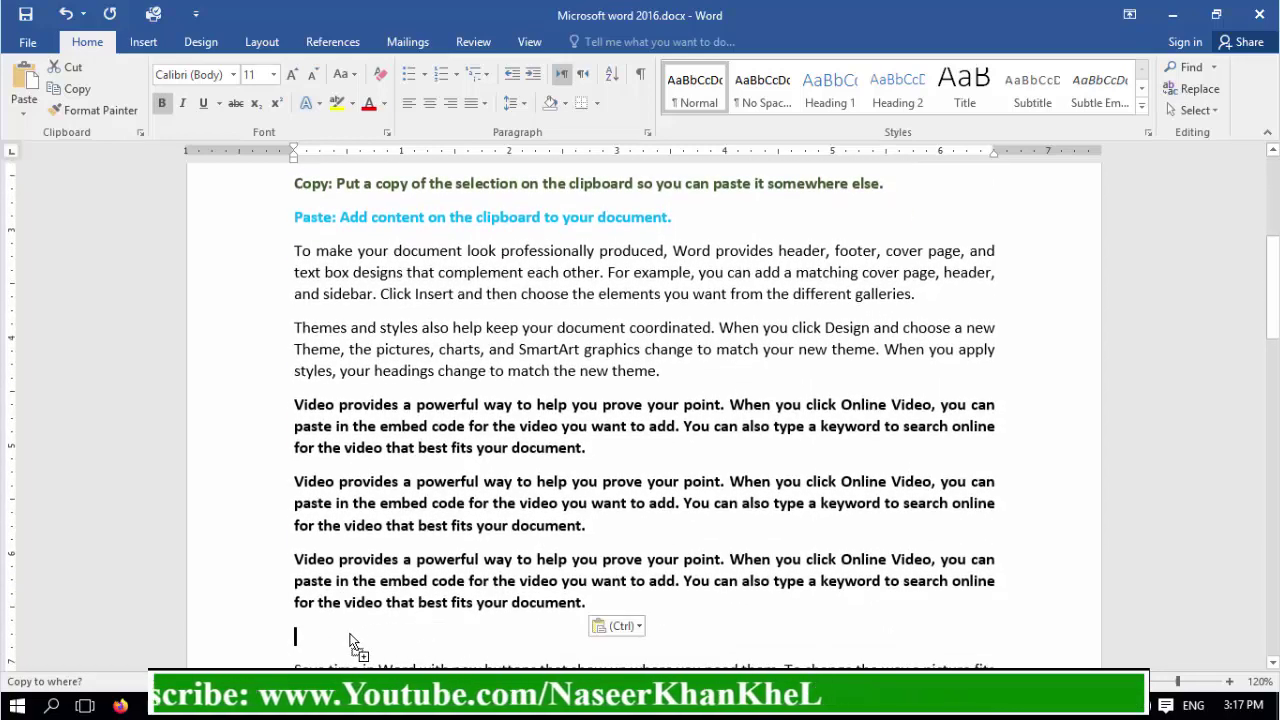
drag(350, 634, 355, 631)
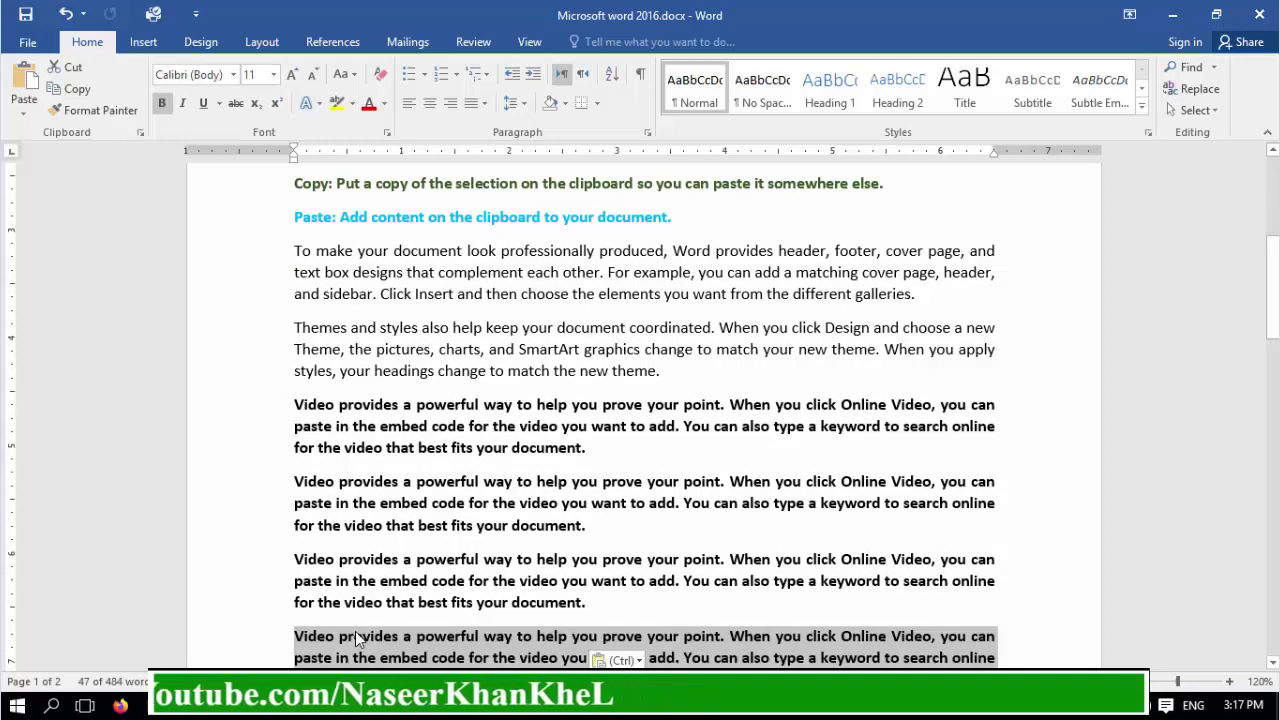
Paste the cut "Microsoft word 2016" heading on the empty line between the Themes and Save time paragraphs.
scroll(668, 594, down, 1)
scroll(670, 598, down, 2)
click(643, 553)
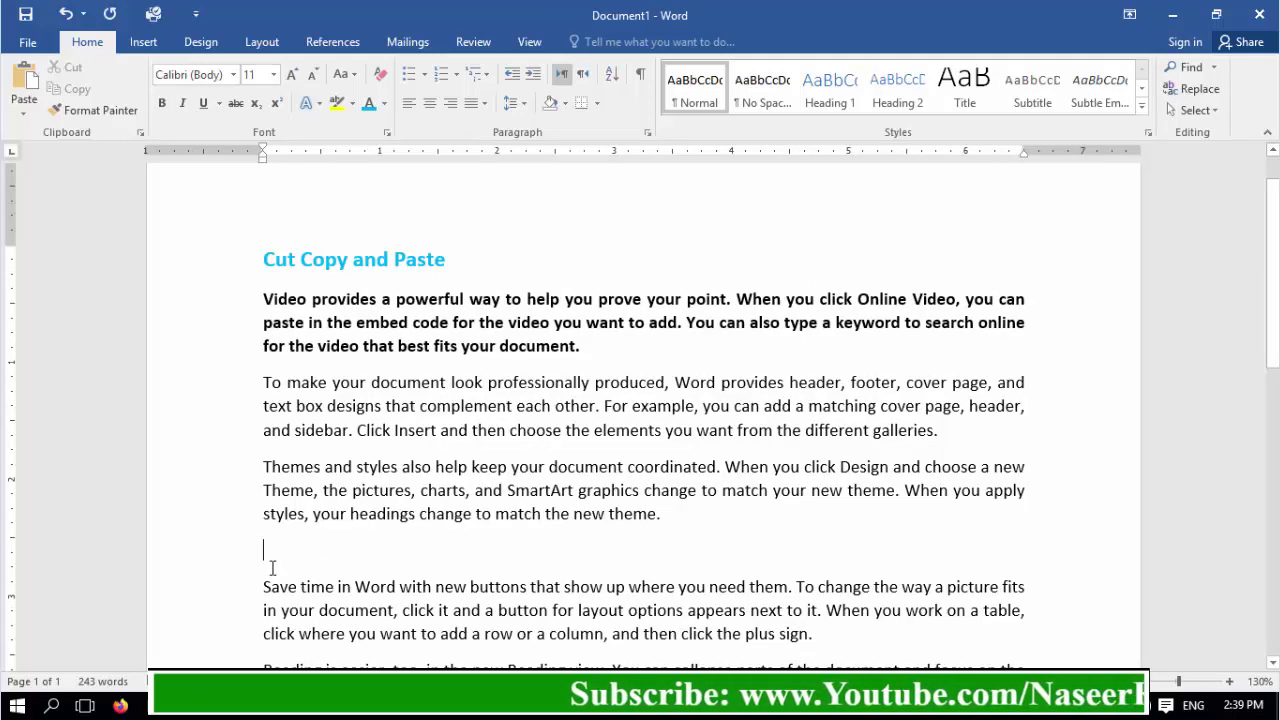
click(26, 78)
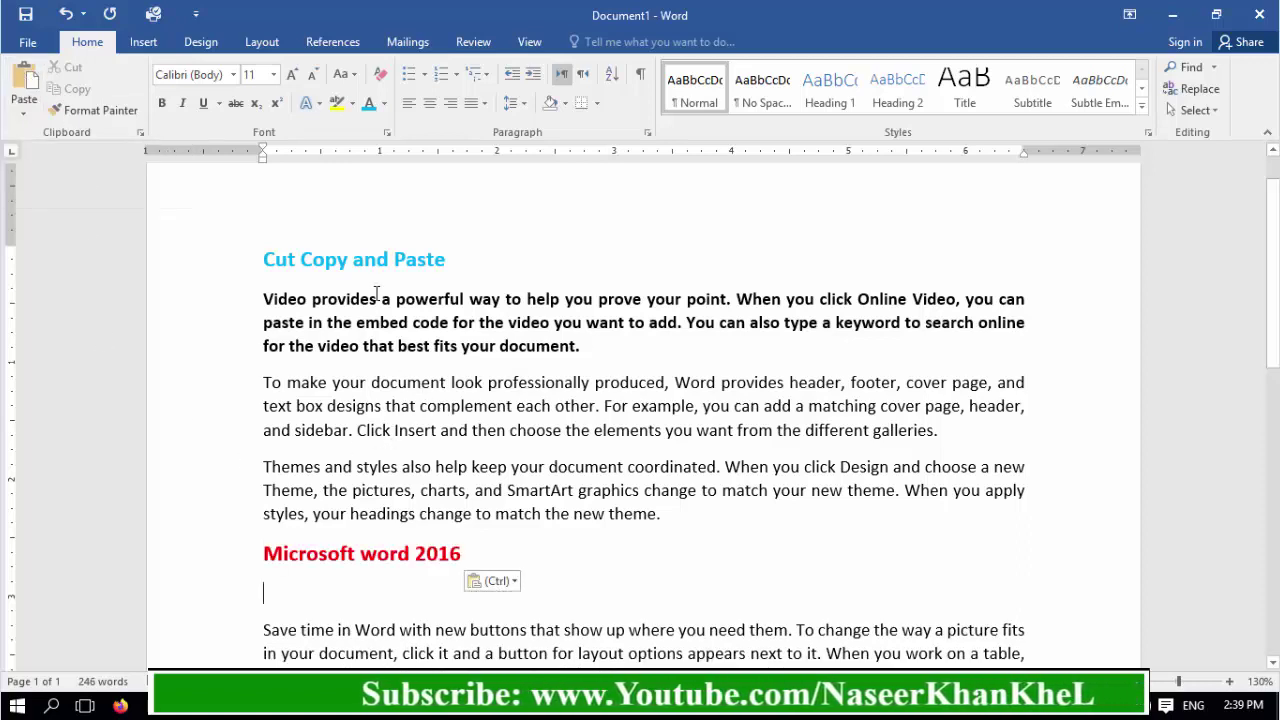
scroll(390, 400, up, 2)
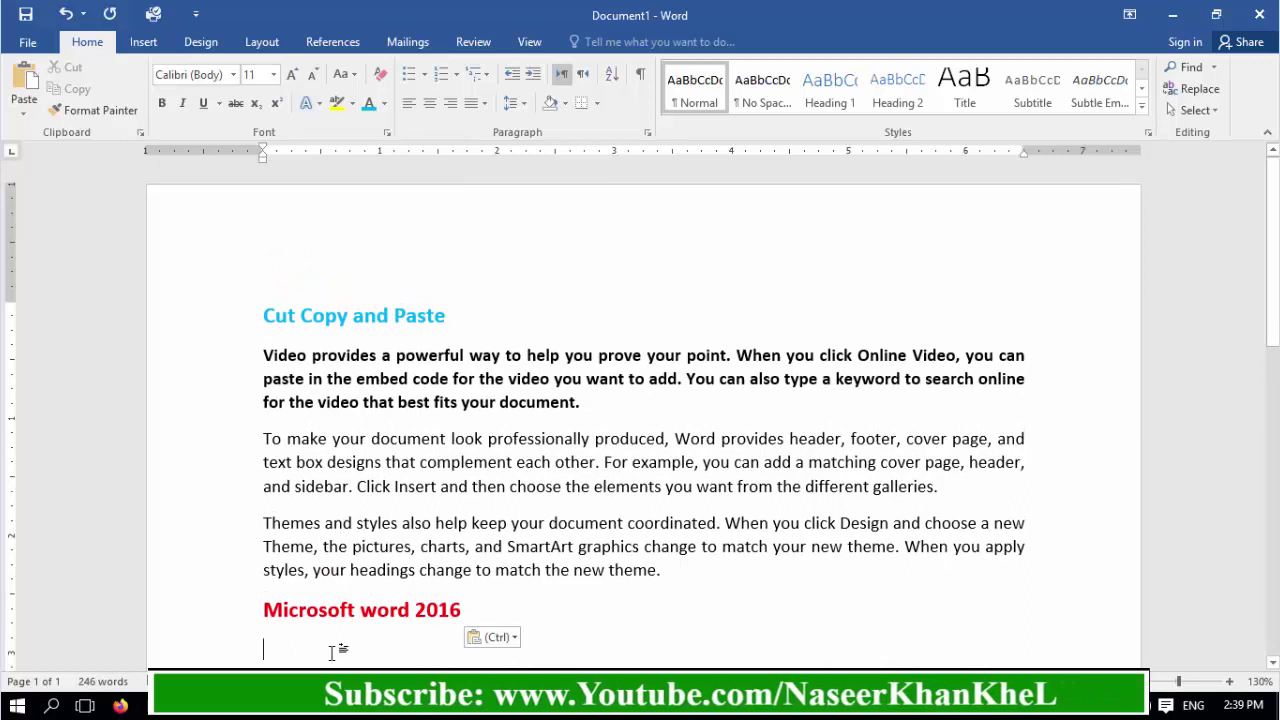
scroll(357, 605, down, 2)
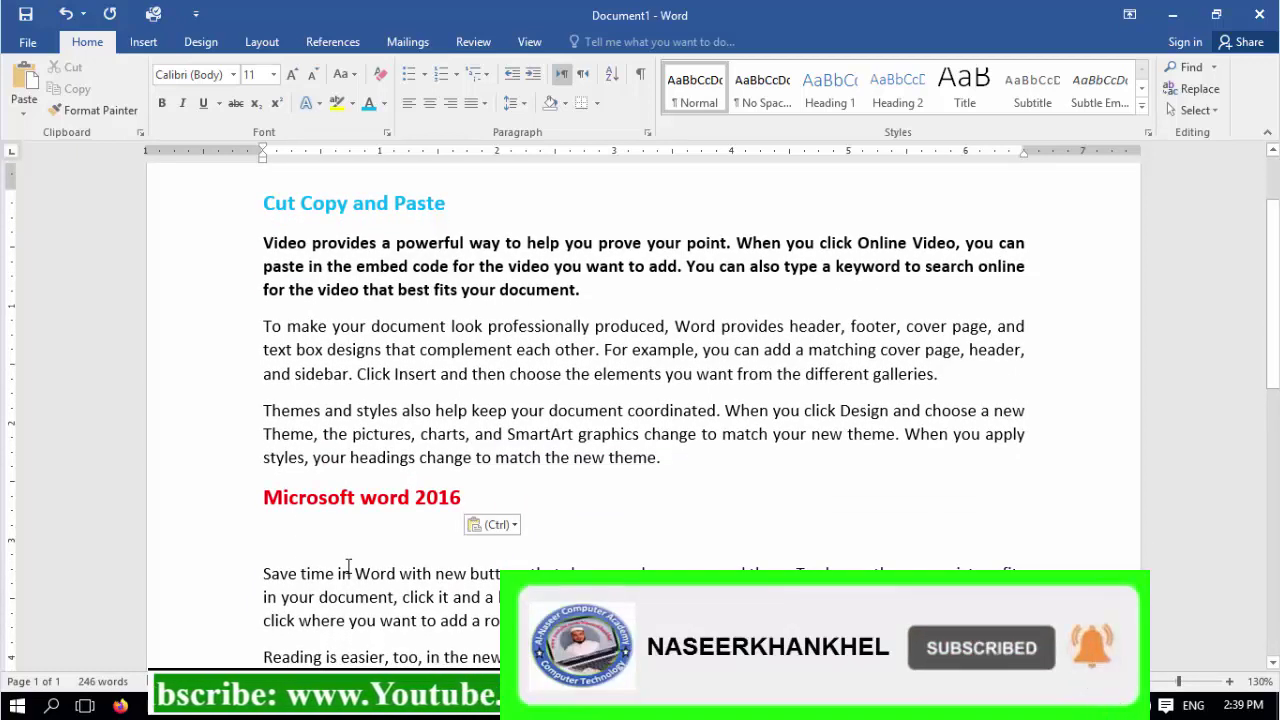
Undo the heading's paste, the added empty line and the cut.
key(ctrl+z)
key(ctrl+z)
key(ctrl+z)
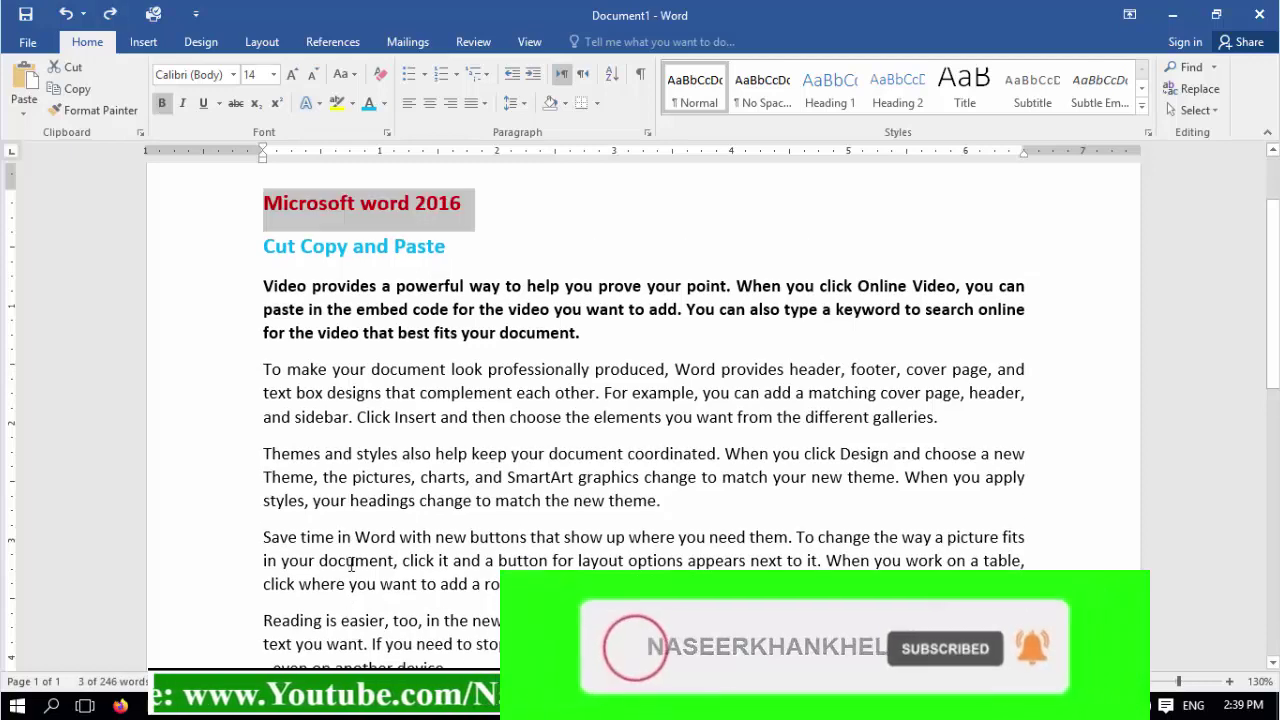
Cut the "Microsoft word 2016" heading above the Cut Copy and Paste title and paste it with Keep Source Formatting on a new line below the Reading paragraph.
scroll(510, 472, up, 1)
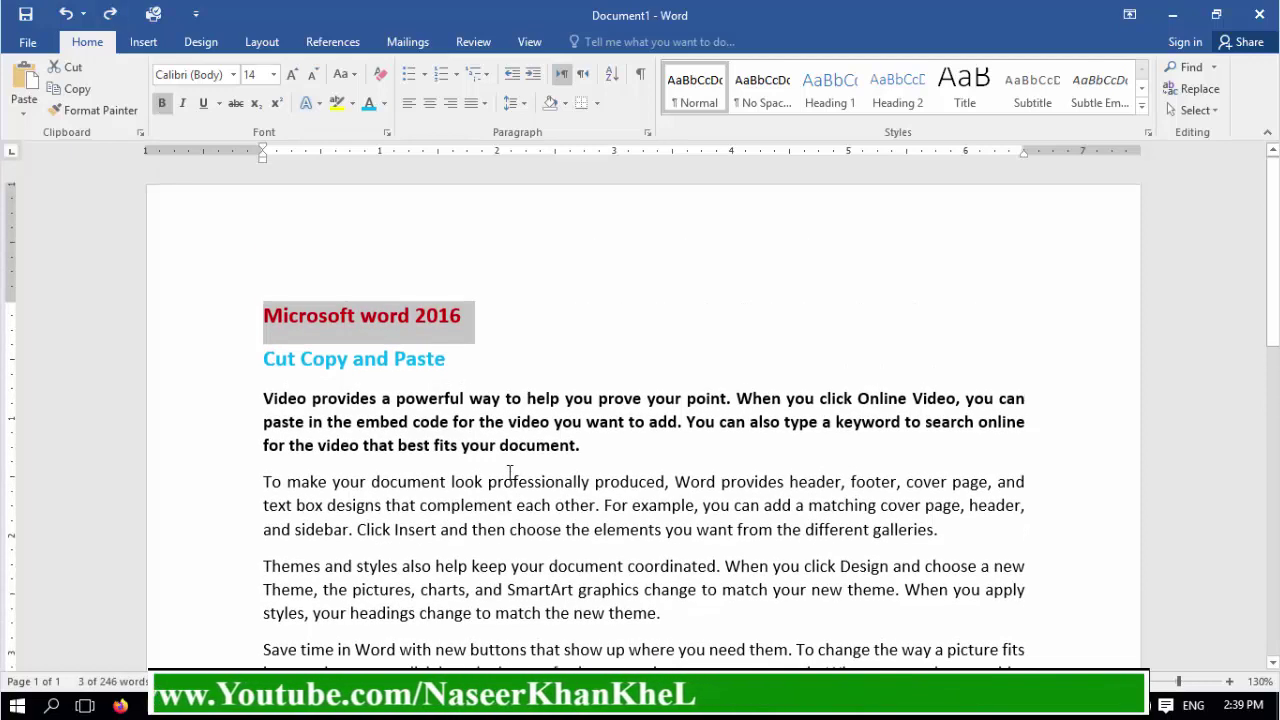
click(503, 364)
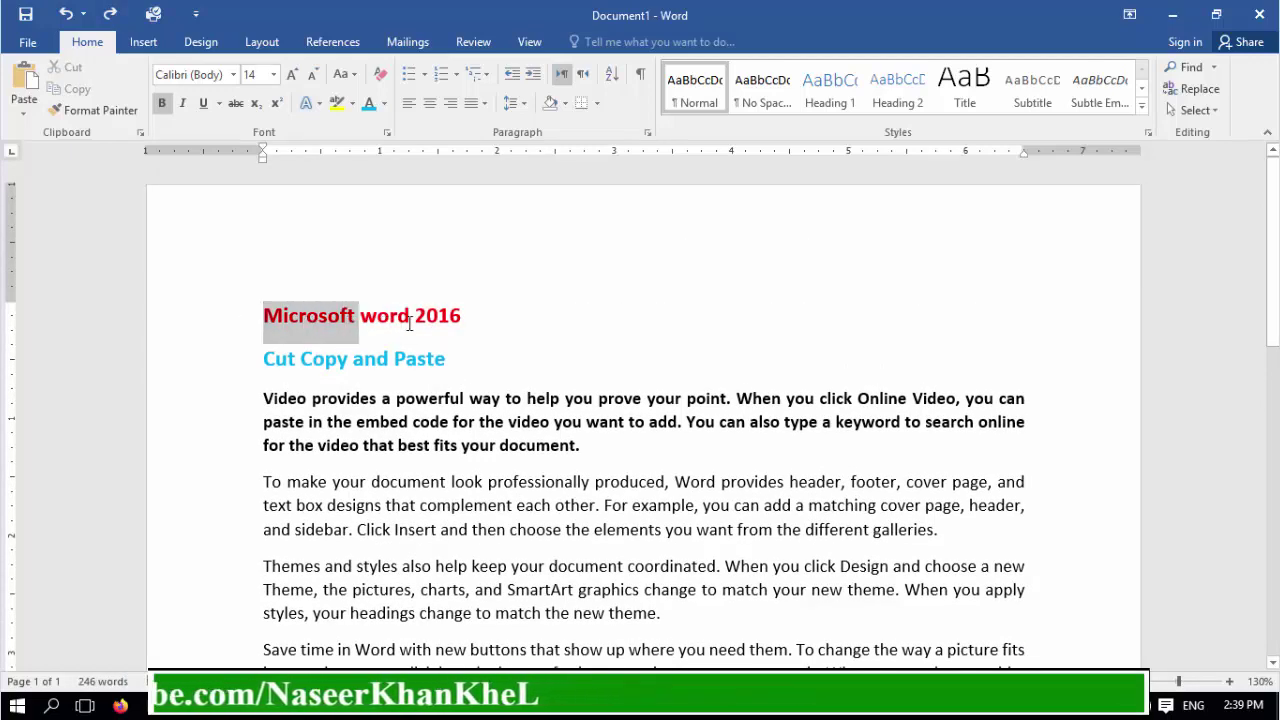
drag(400, 324, 472, 324)
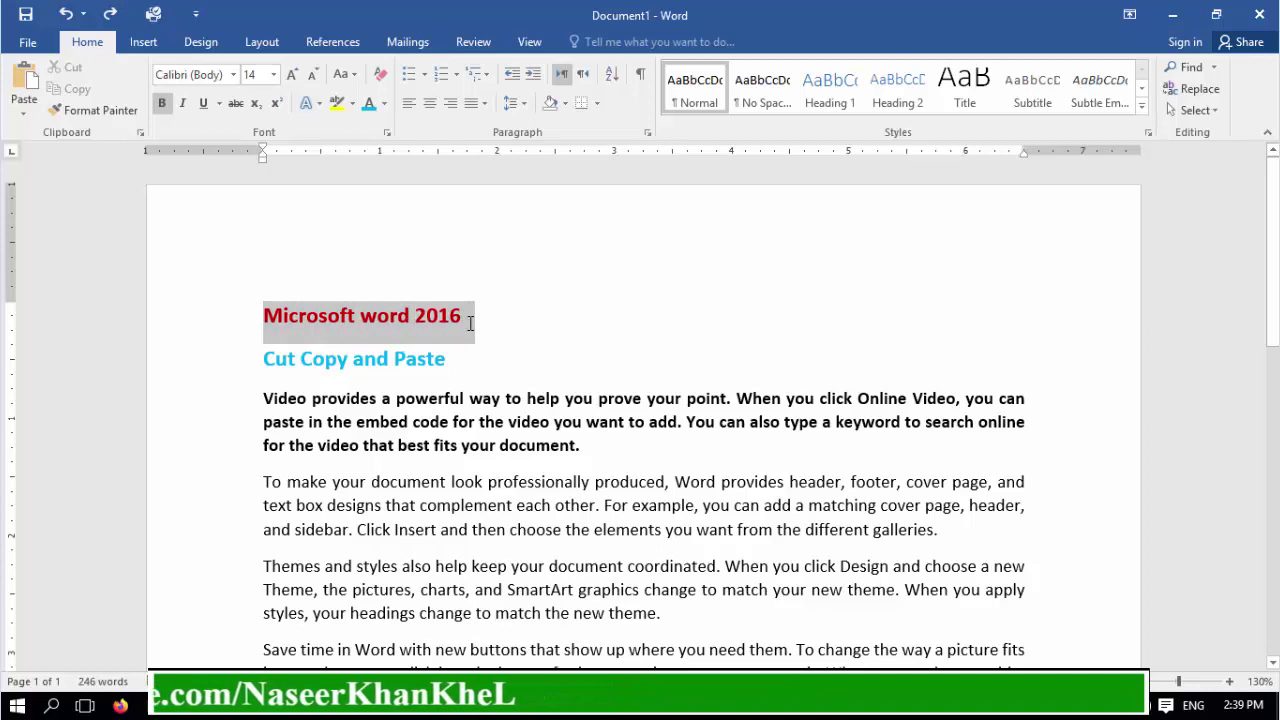
right_click(362, 319)
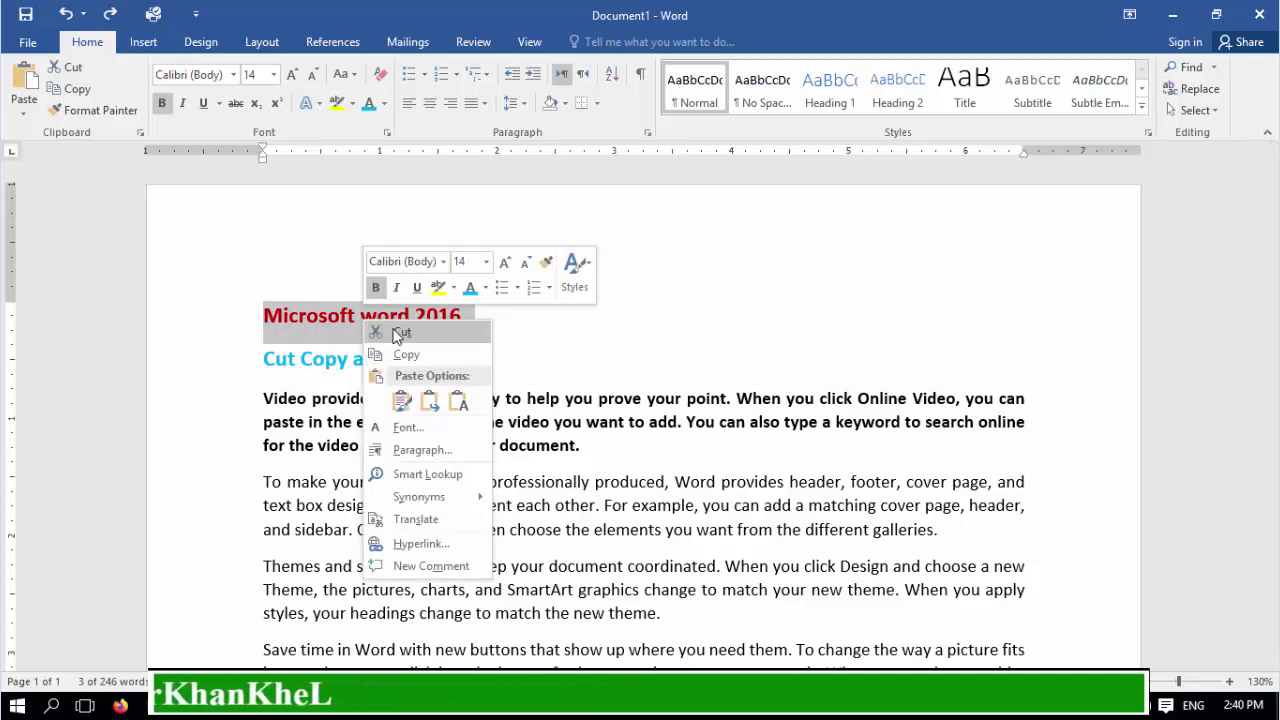
click(402, 332)
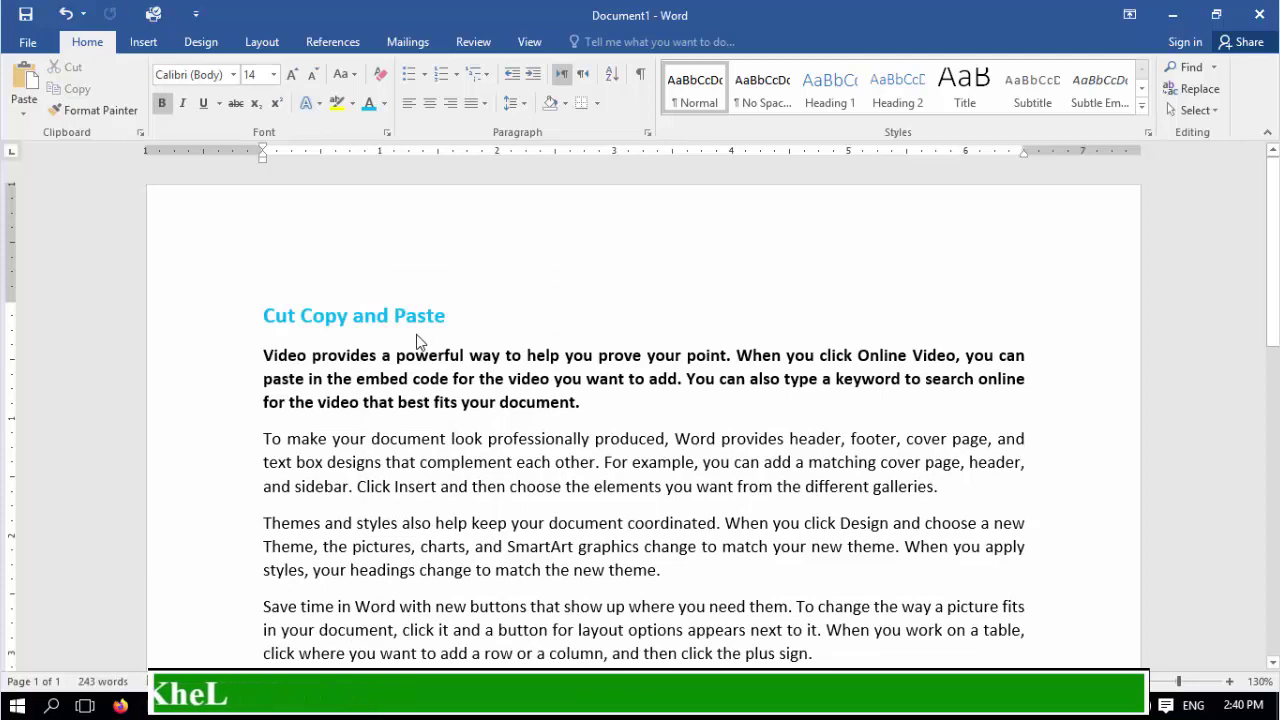
scroll(600, 585, down, 3)
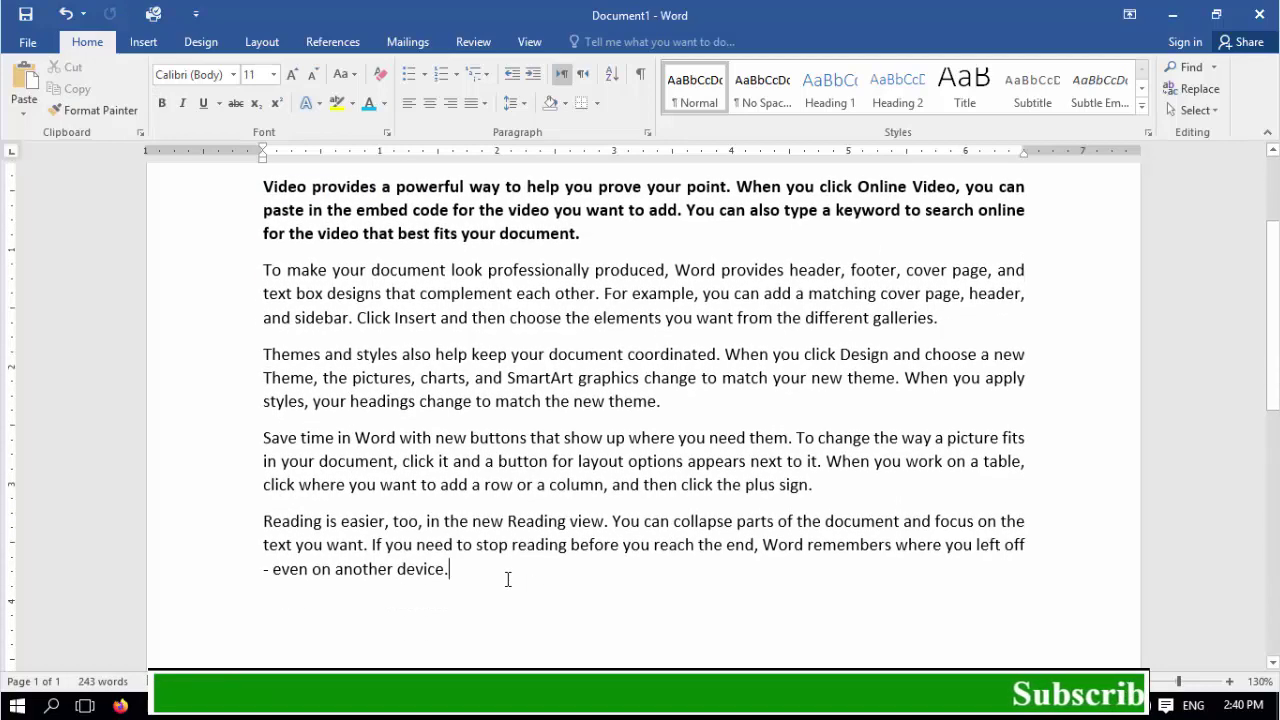
key(Return)
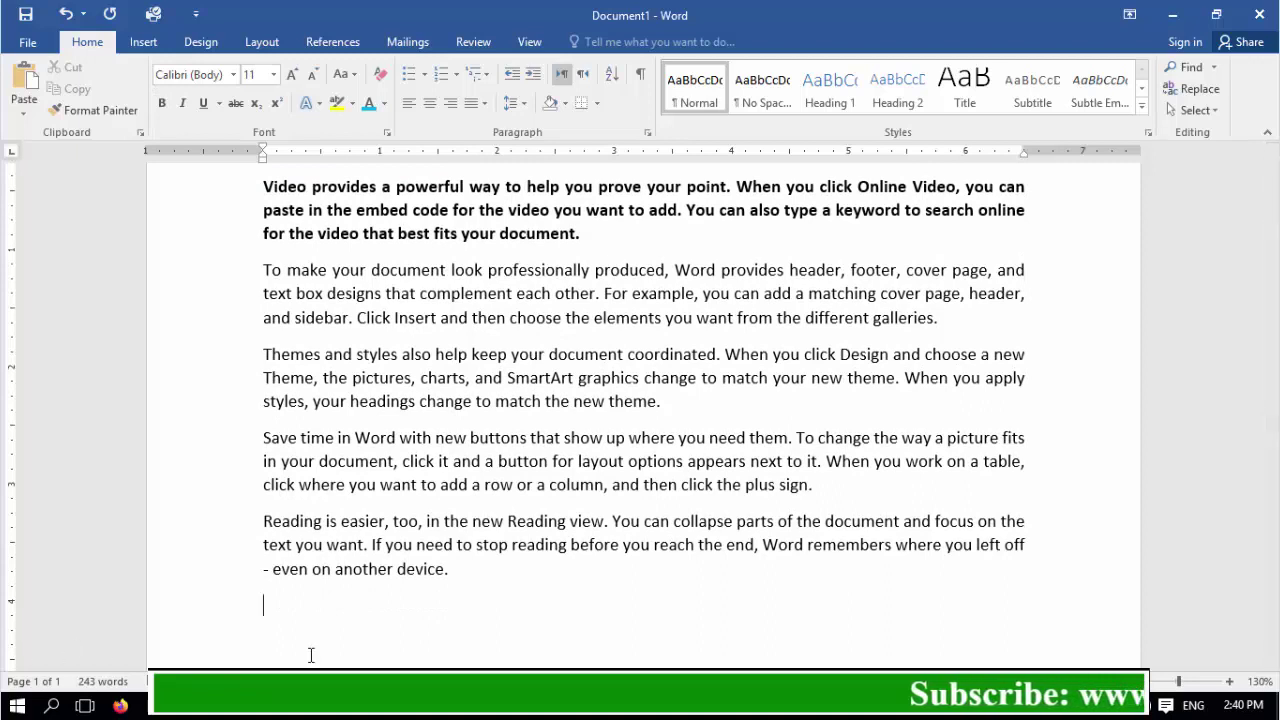
right_click(291, 611)
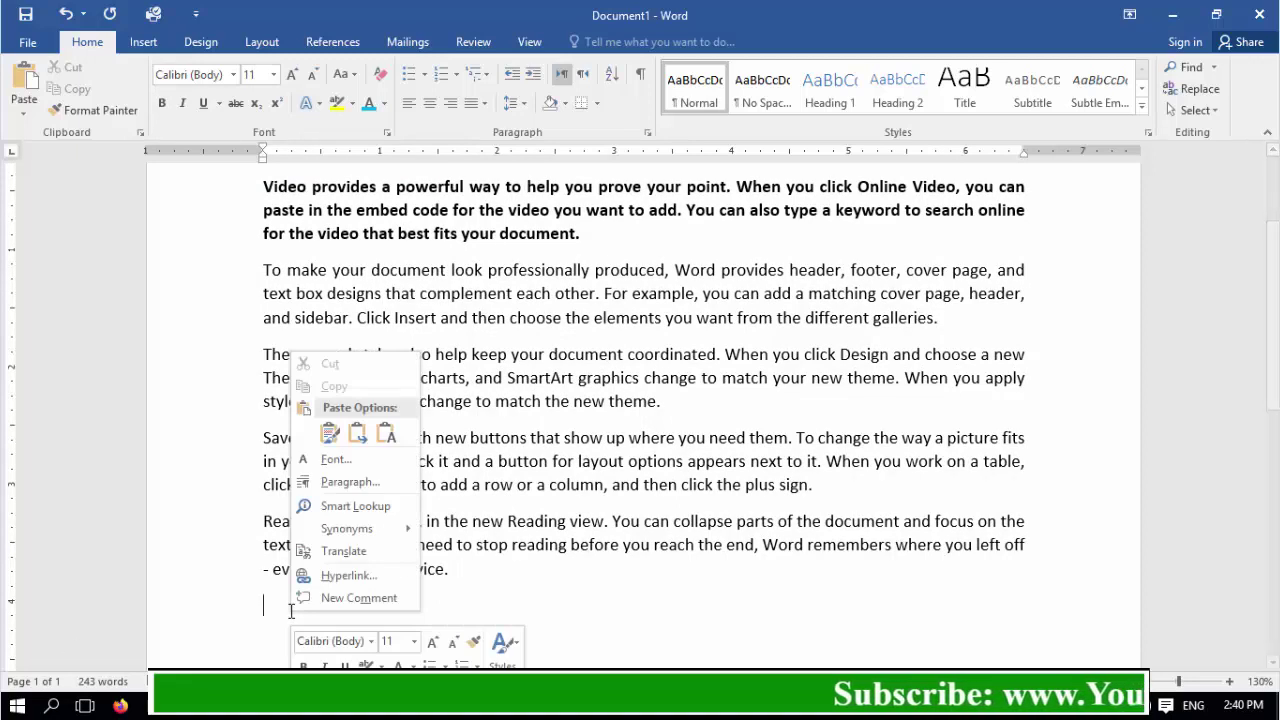
click(332, 434)
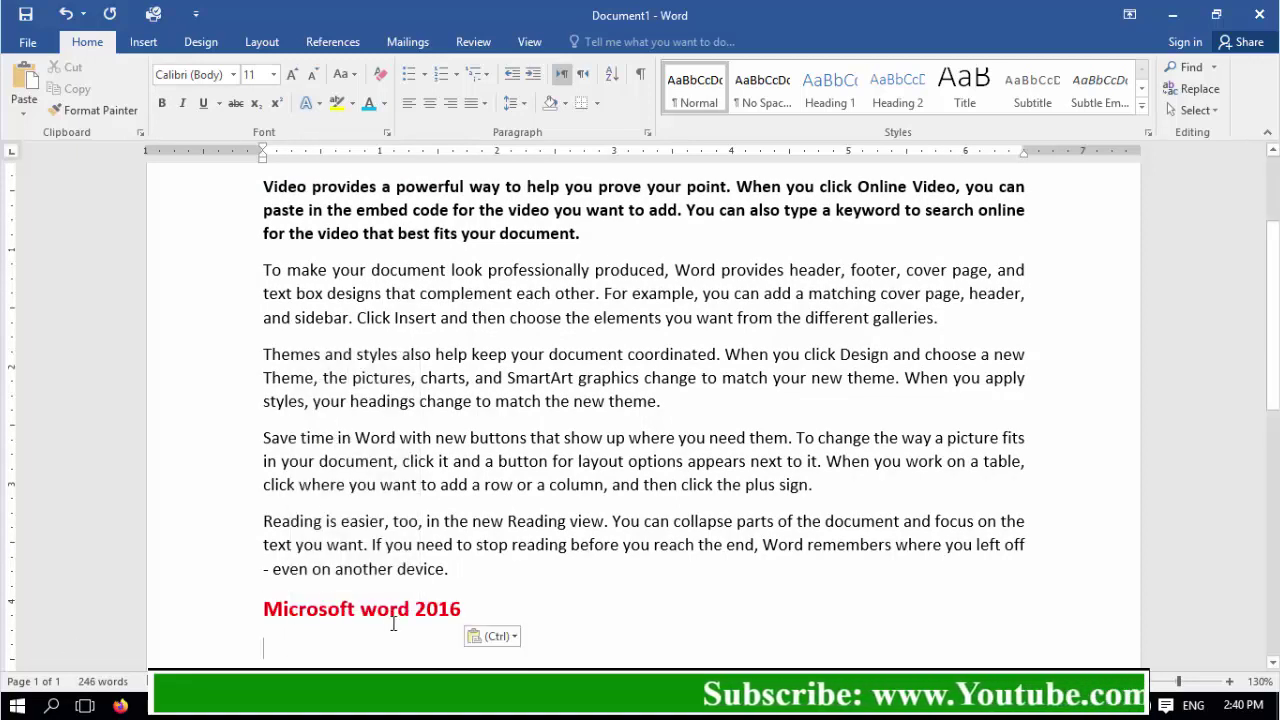
scroll(400, 623, up, 3)
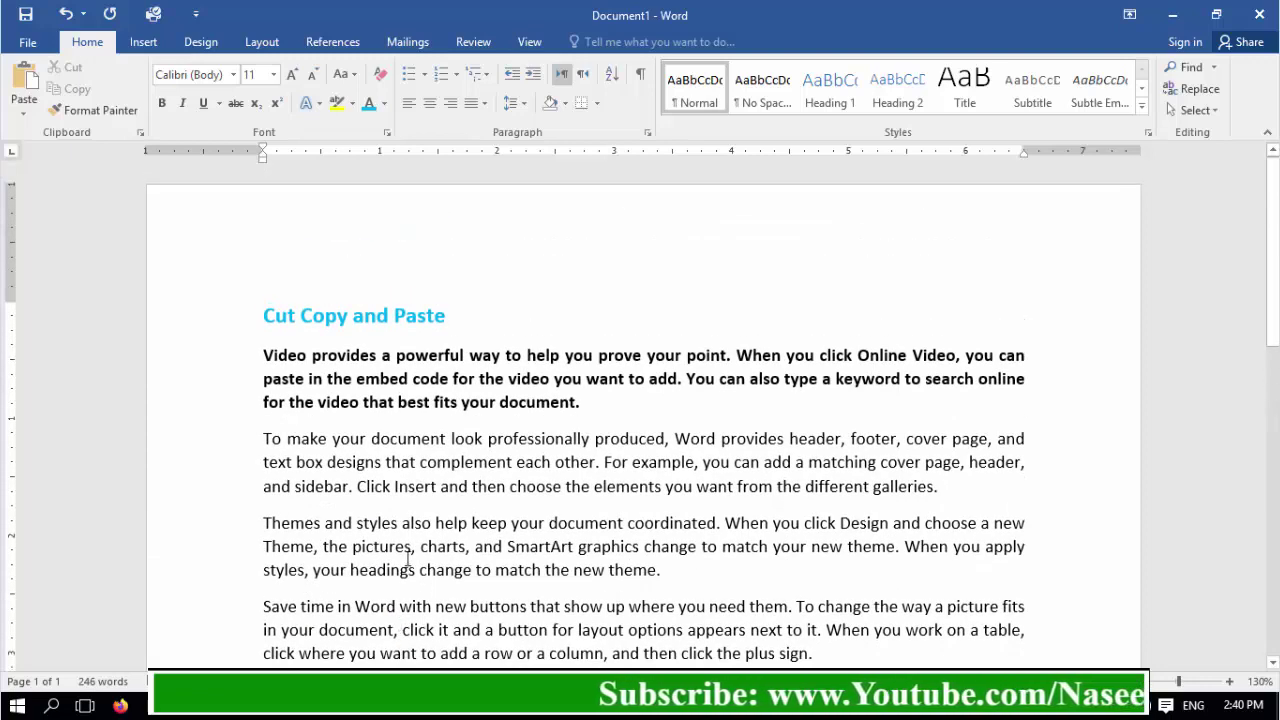